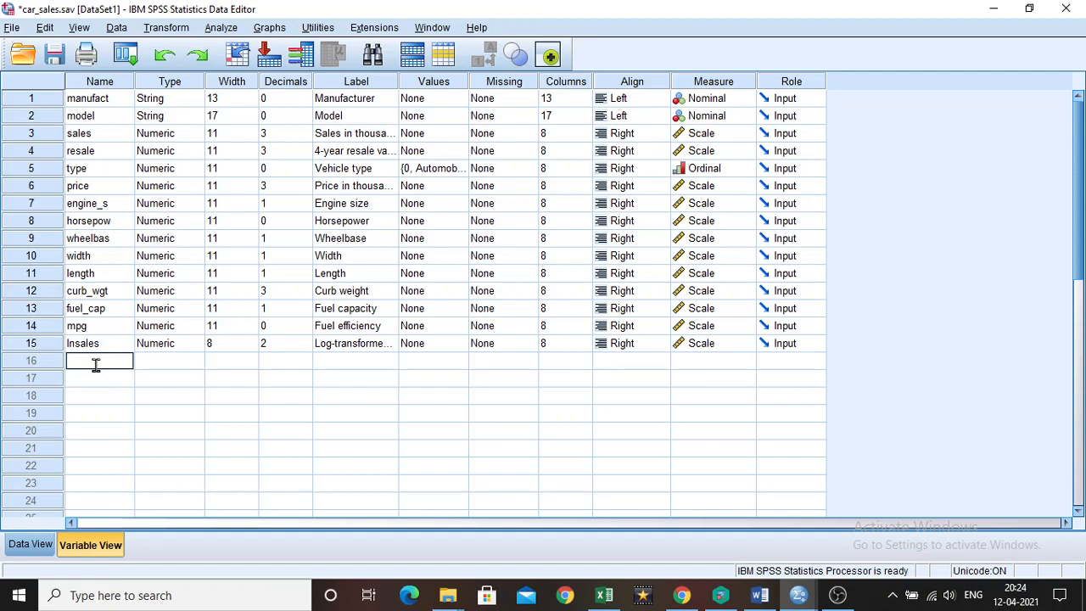
# - Open the Descriptives analysis setup for the car sales dataset from its case data
pyautogui.click(40, 546)
pyautogui.scroll(20, 536, 227)
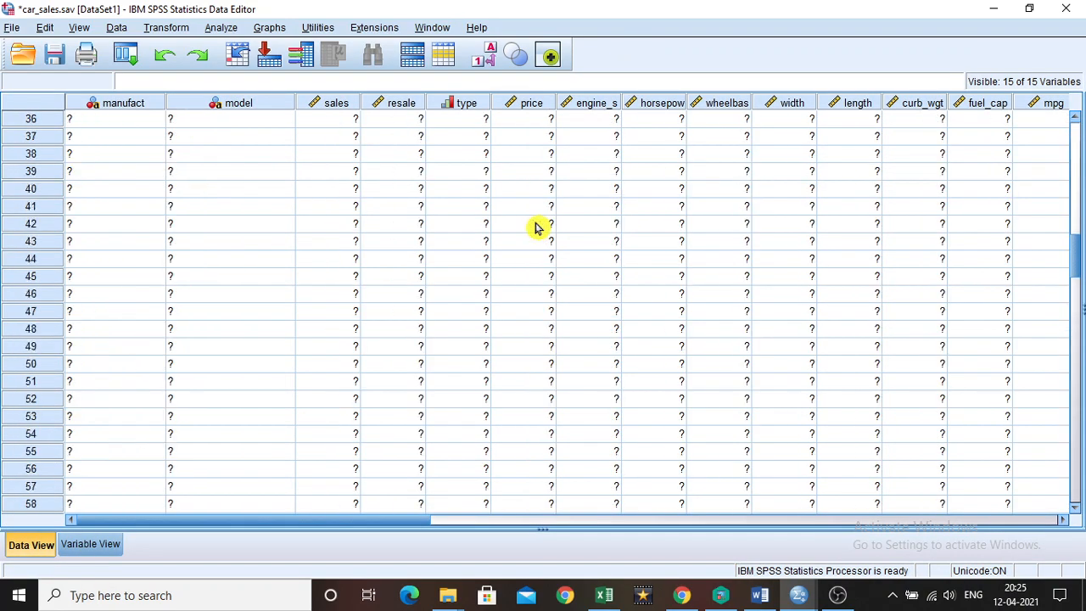
pyautogui.scroll(12, 536, 227)
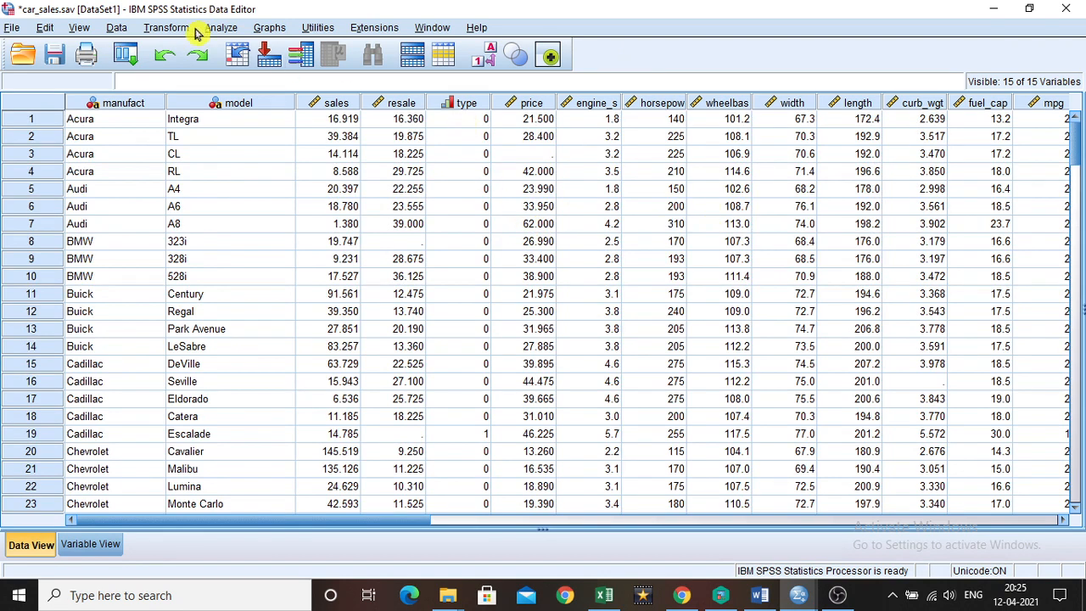
pyautogui.click(218, 29)
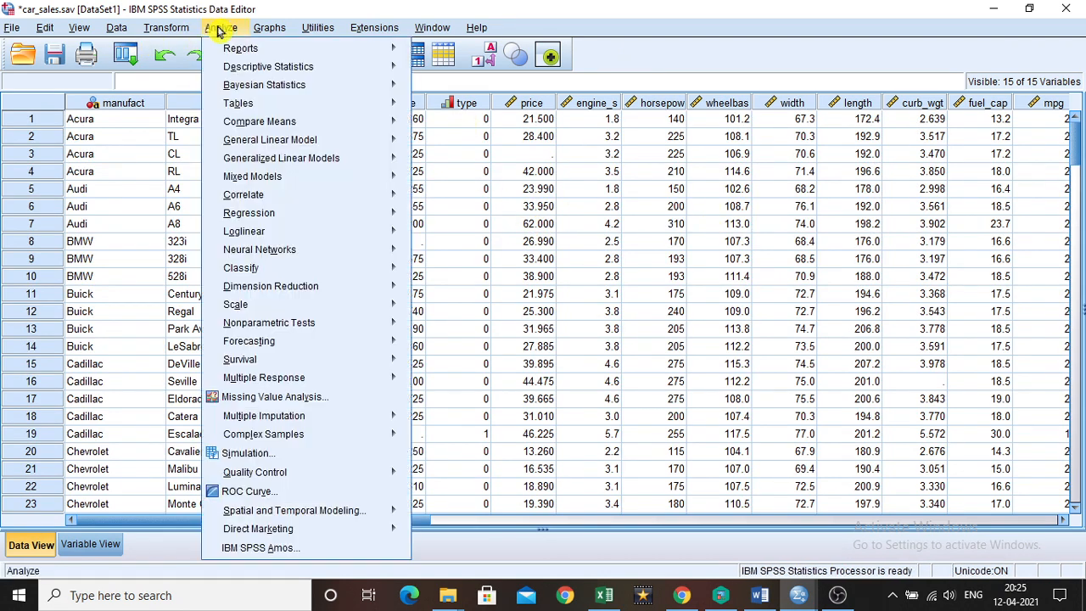
pyautogui.moveTo(228, 70)
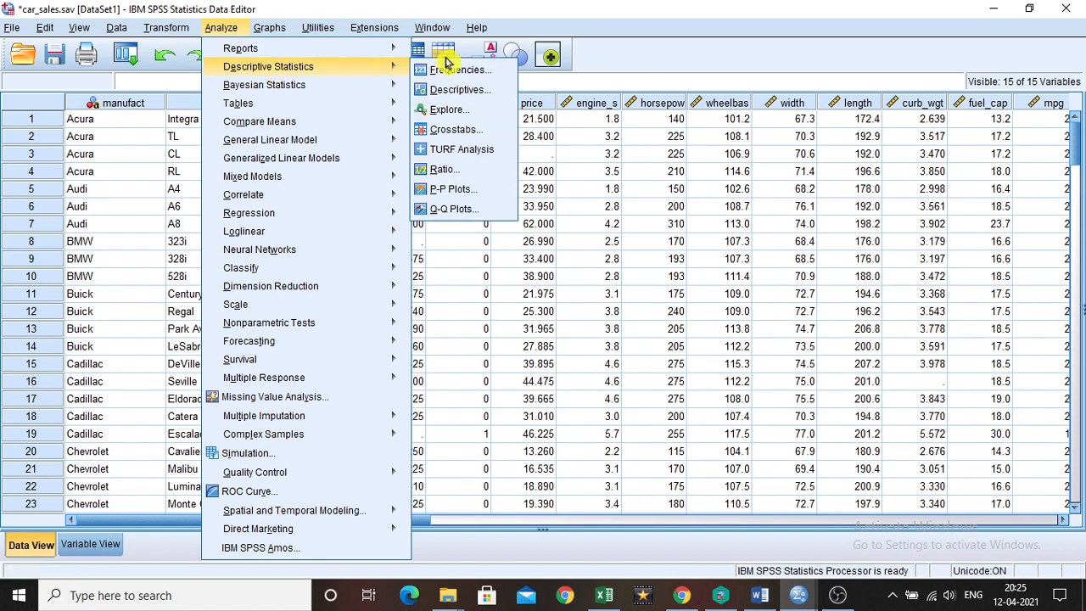
pyautogui.click(455, 91)
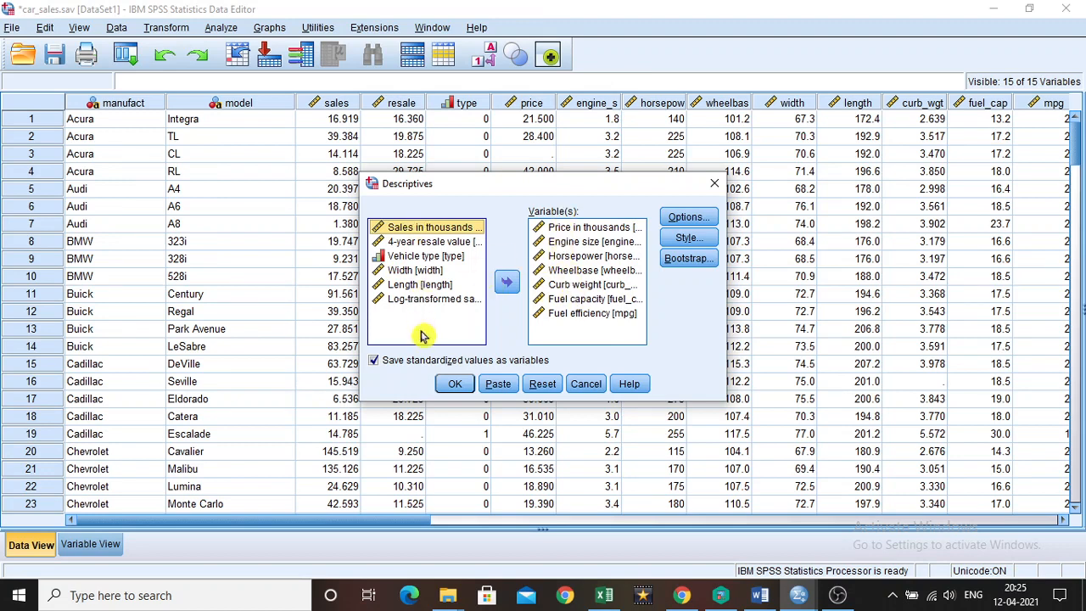
# - Review the variables selected for descriptives, from price in thousands through fuel efficiency, and the option to save standardized values
pyautogui.click(596, 229)
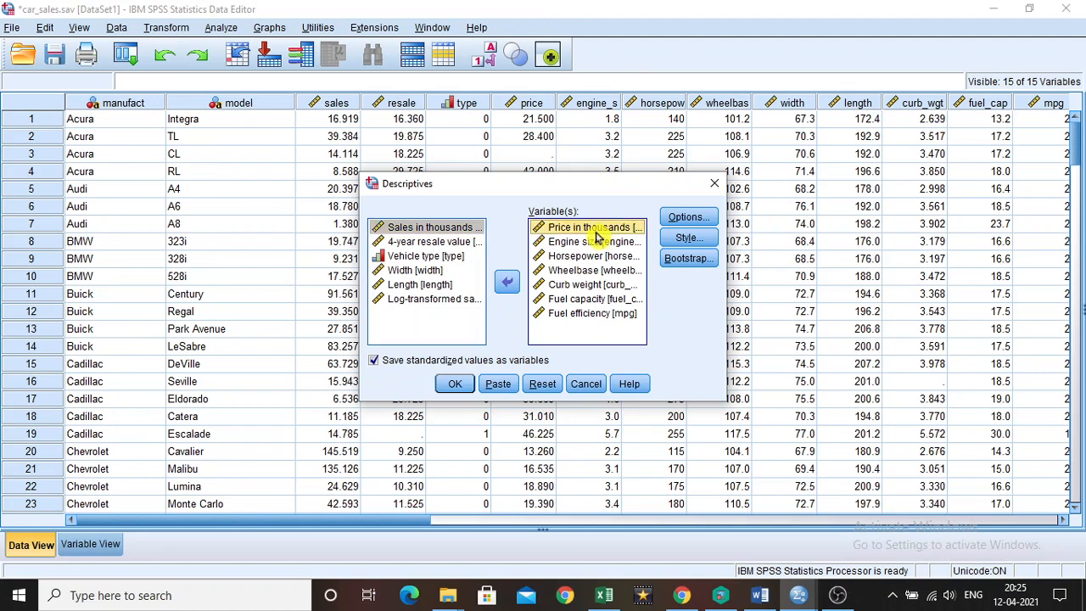
pyautogui.click(594, 242)
pyautogui.click(599, 256)
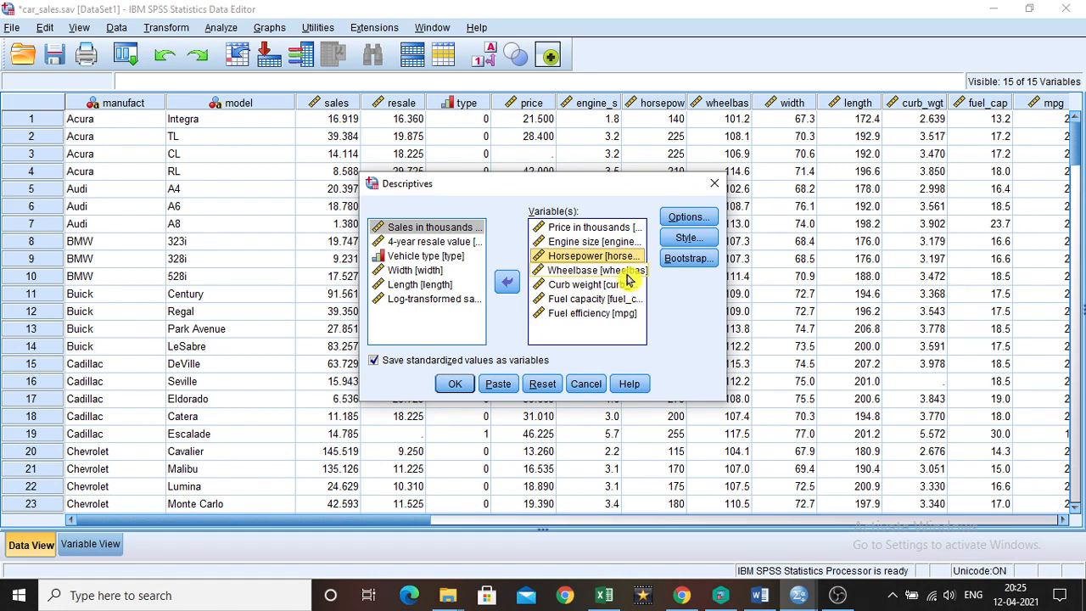
pyautogui.click(621, 272)
pyautogui.click(622, 287)
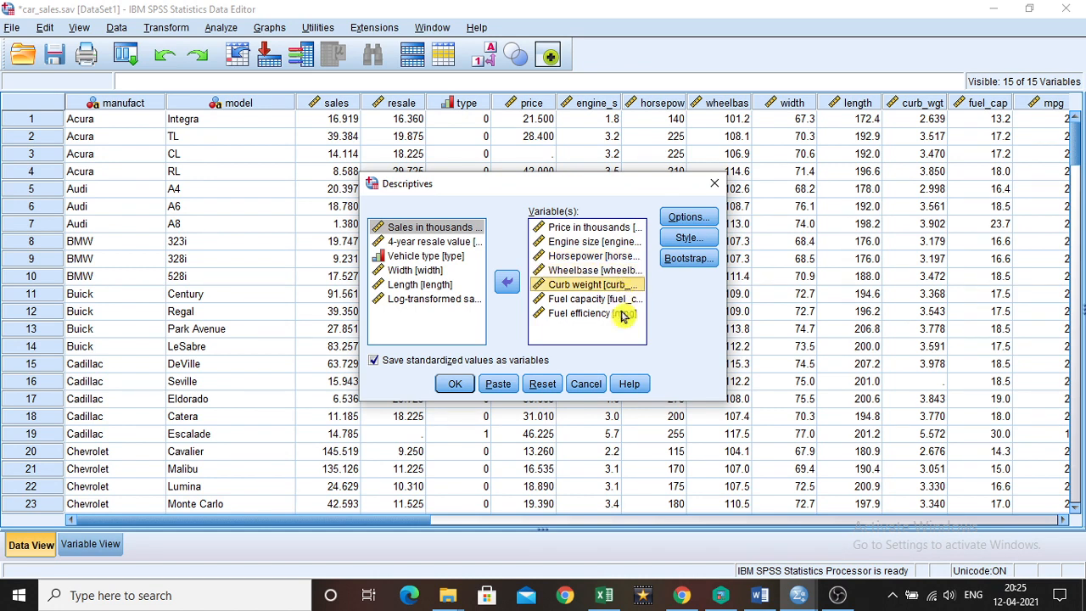
pyautogui.click(619, 301)
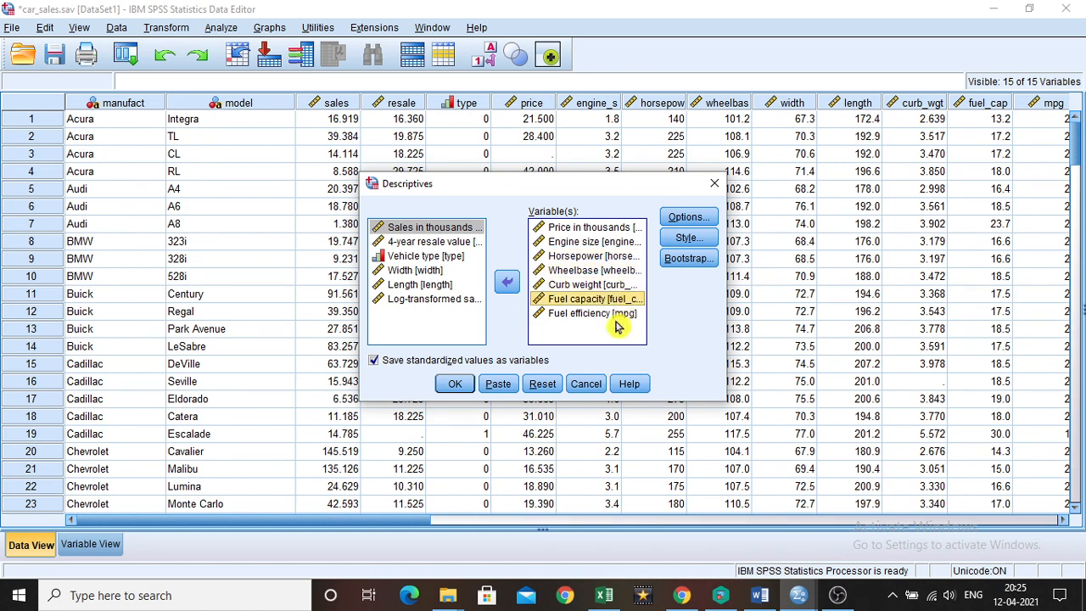
pyautogui.click(617, 315)
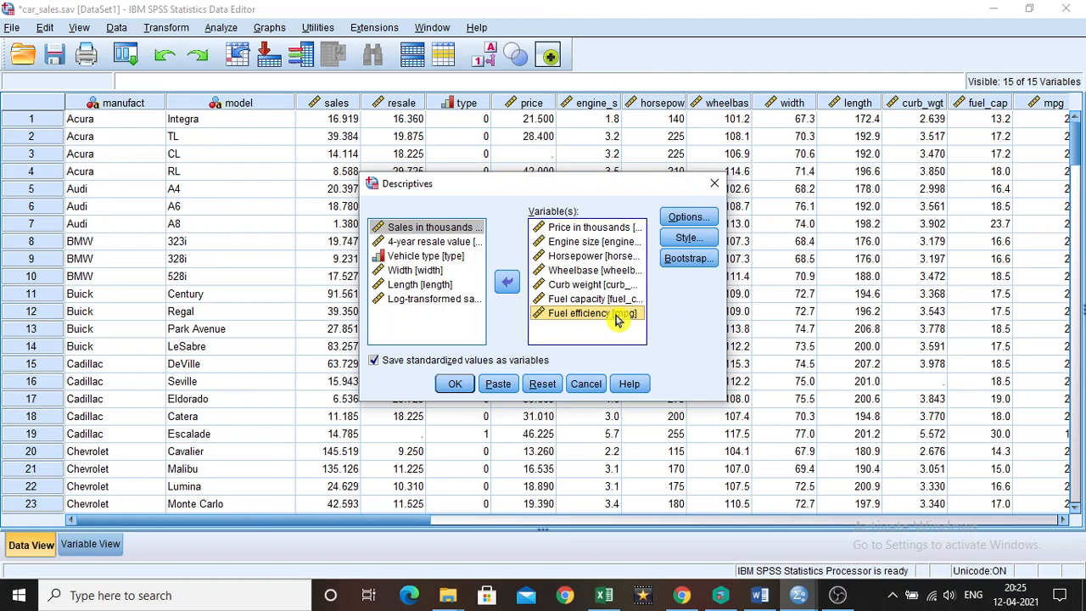
pyautogui.click(441, 330)
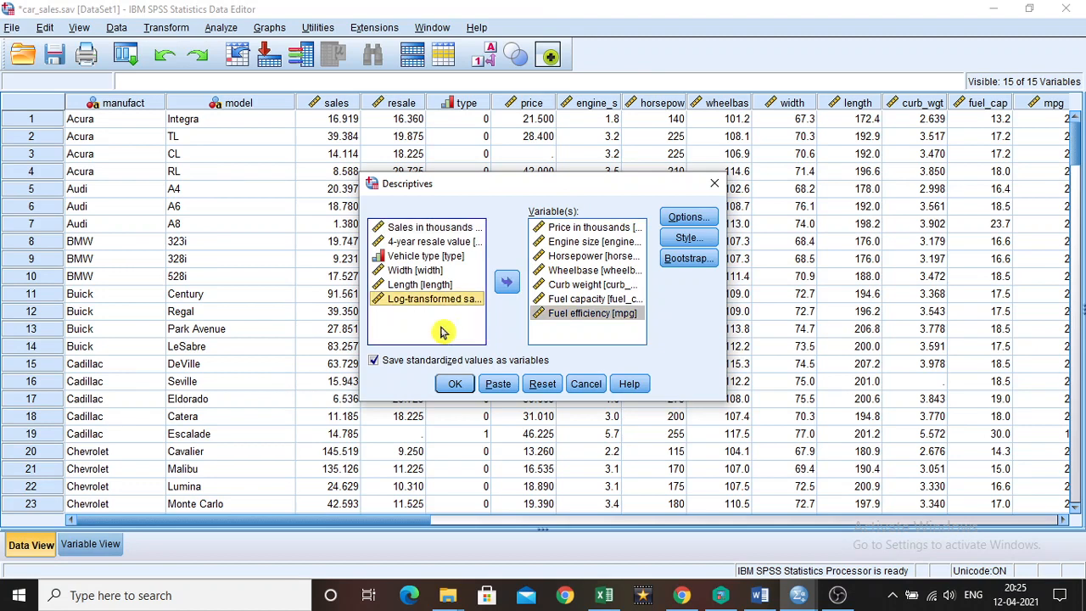
pyautogui.click(597, 230)
pyautogui.click(597, 231)
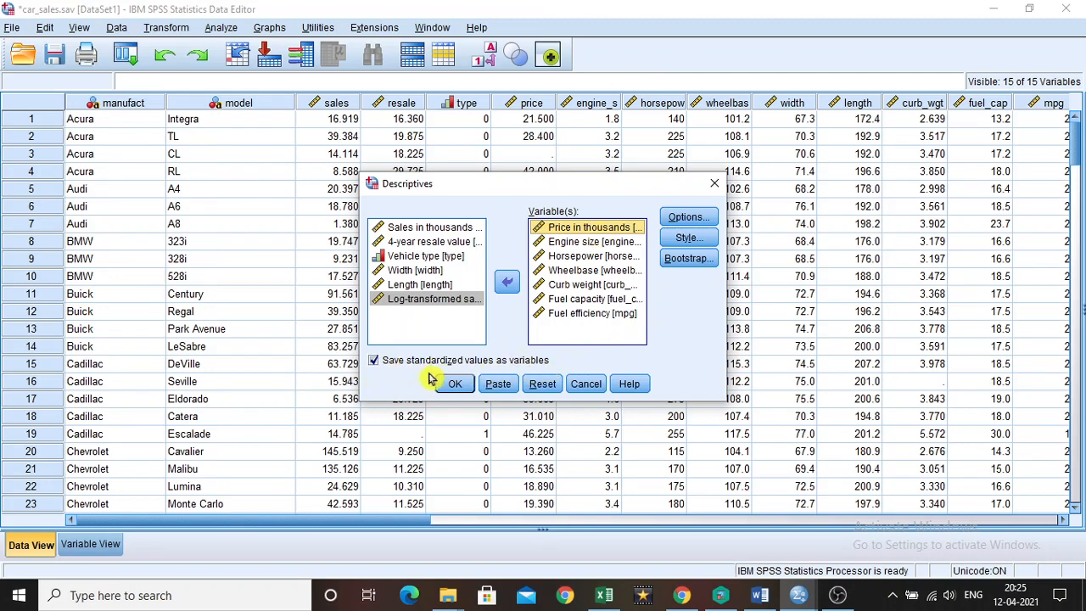
# - Check the Descriptives statistics options and table style, and run the analysis with standardized values saved as variables
pyautogui.click(699, 219)
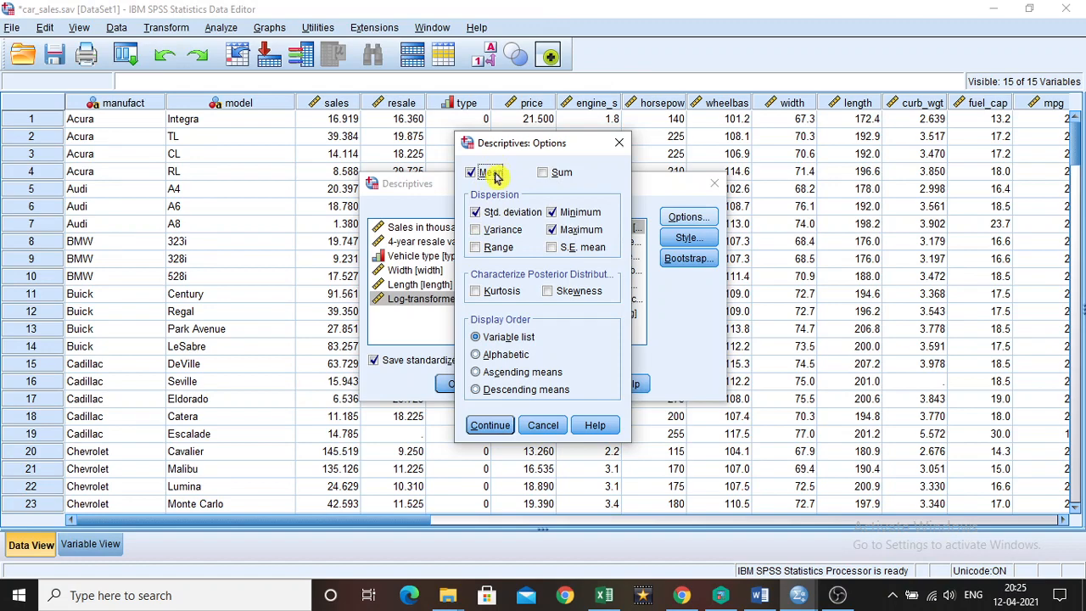
pyautogui.click(552, 229)
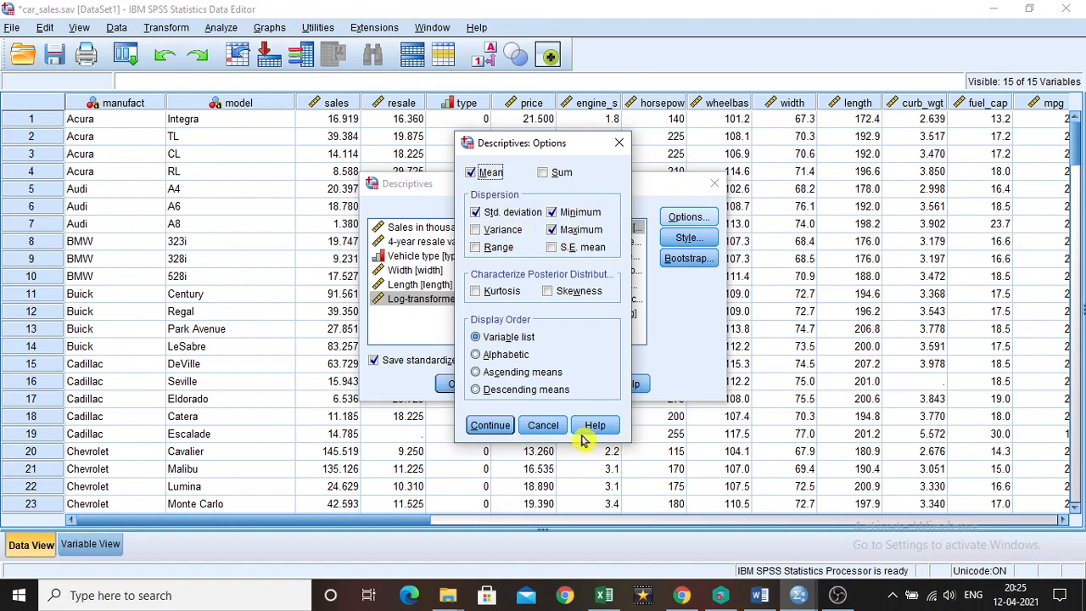
pyautogui.click(492, 425)
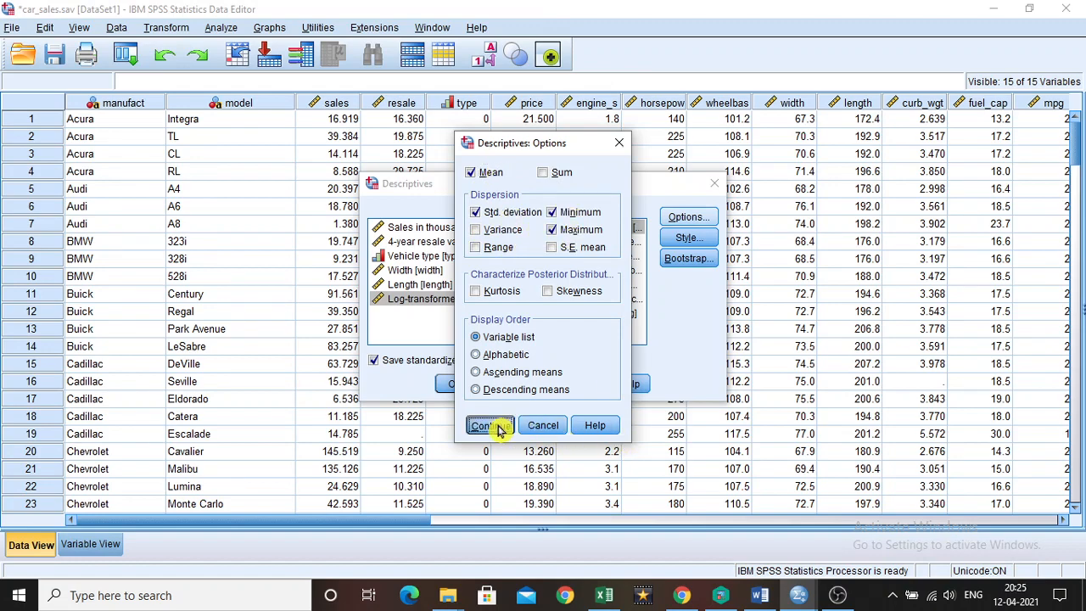
pyautogui.click(674, 239)
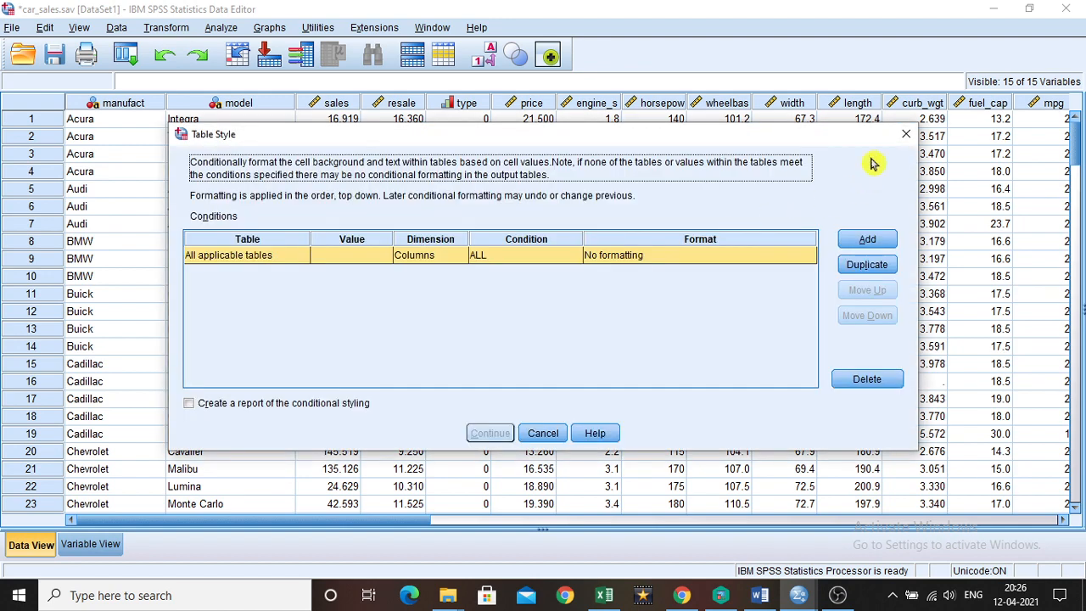
pyautogui.click(906, 134)
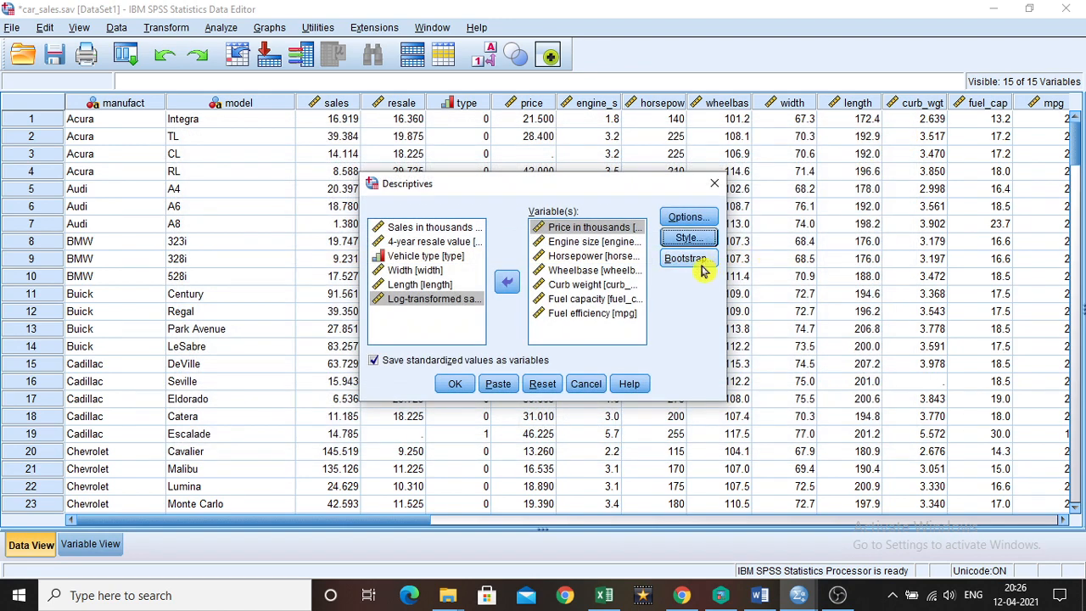
pyautogui.click(453, 383)
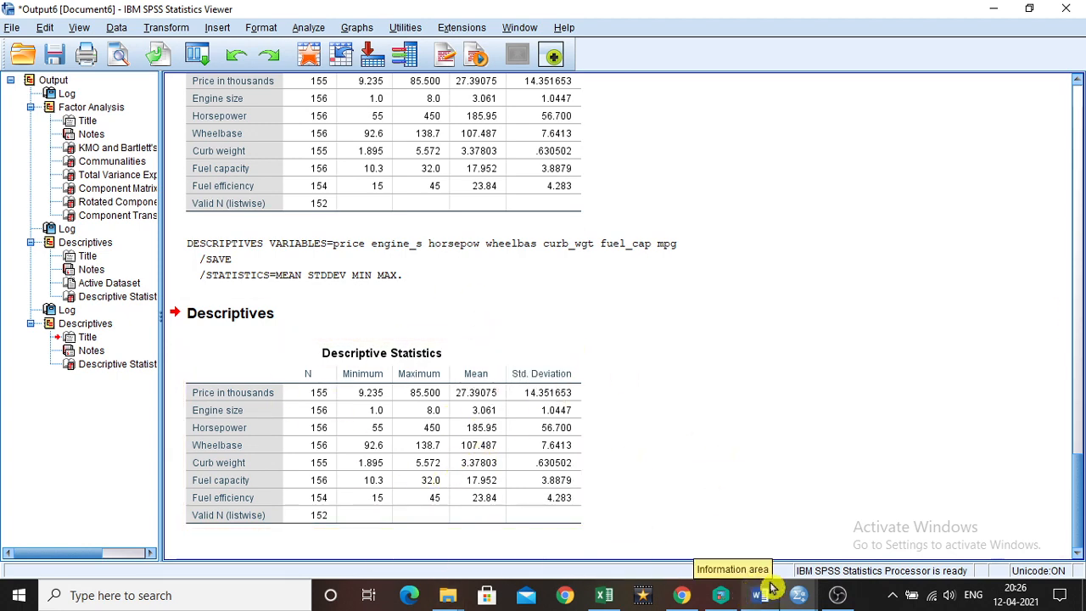
# - Return to the car_sales.sav dataset and examine the definitions of the added Z-score variables
pyautogui.moveTo(810, 601)
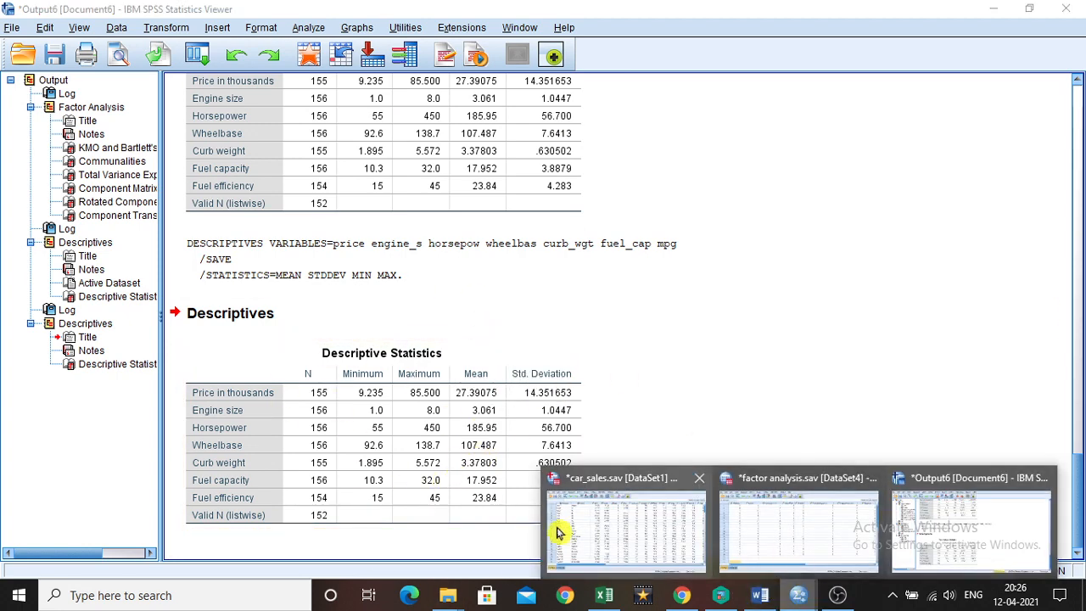
pyautogui.click(597, 509)
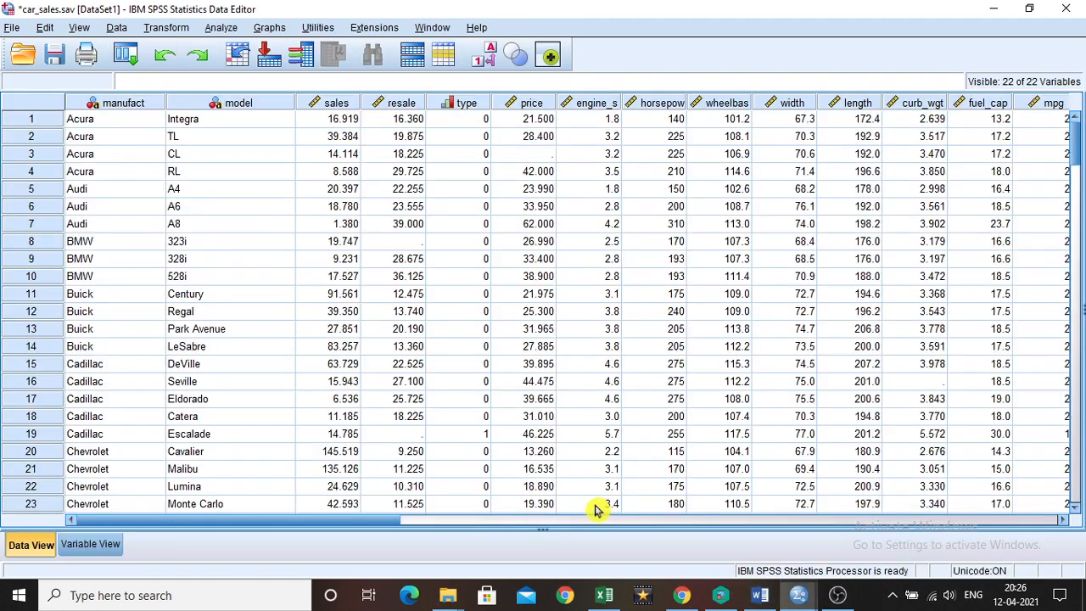
pyautogui.click(91, 544)
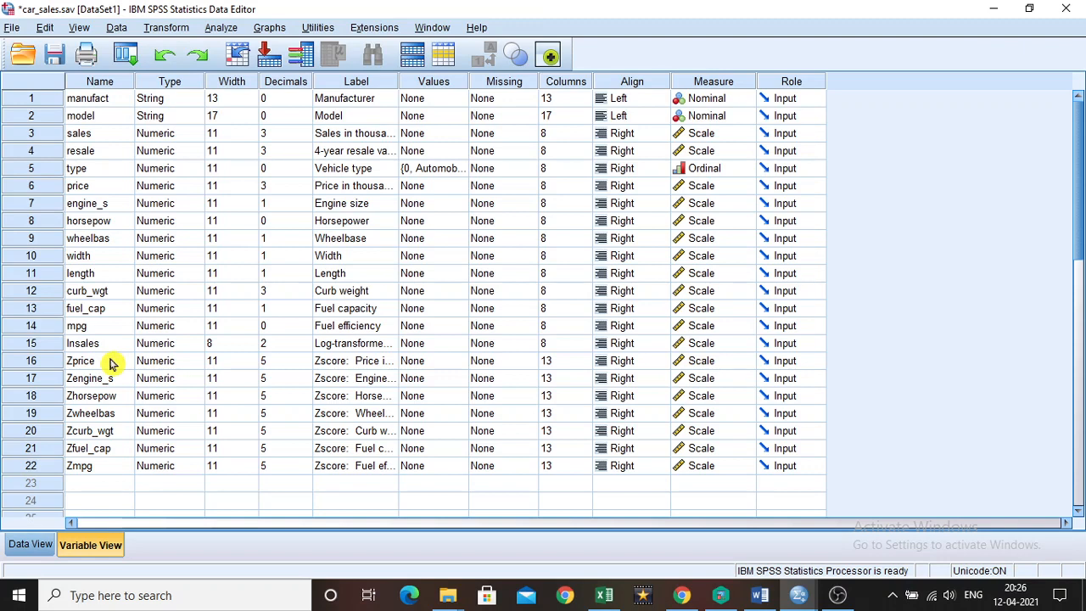
# - Examine the case values in the standardized columns from Zprice through Zmpg
pyautogui.click(28, 544)
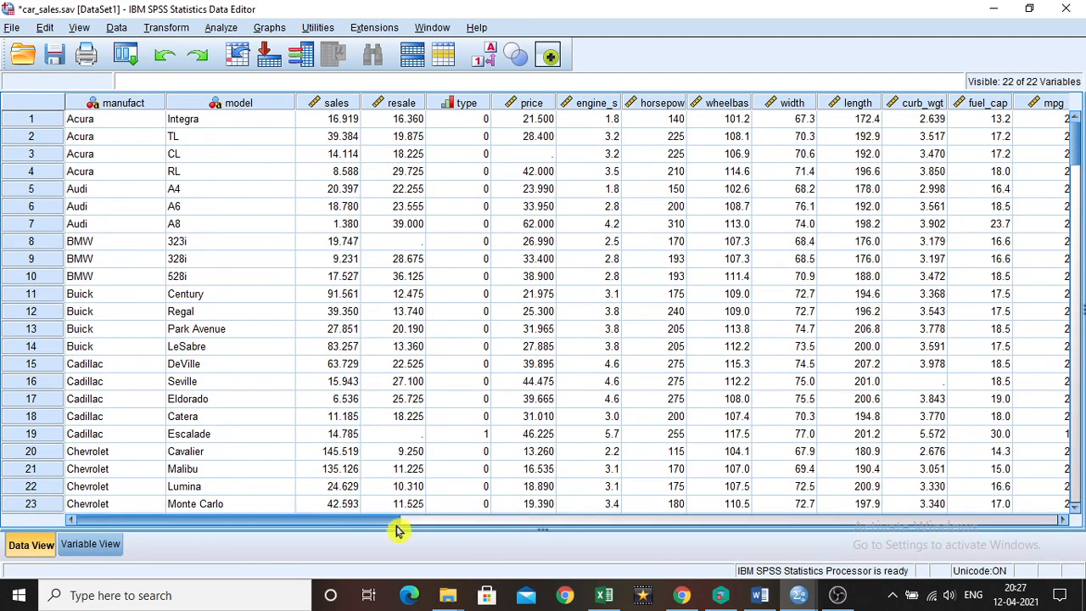
pyautogui.moveTo(395, 524); pyautogui.dragTo(695, 579)
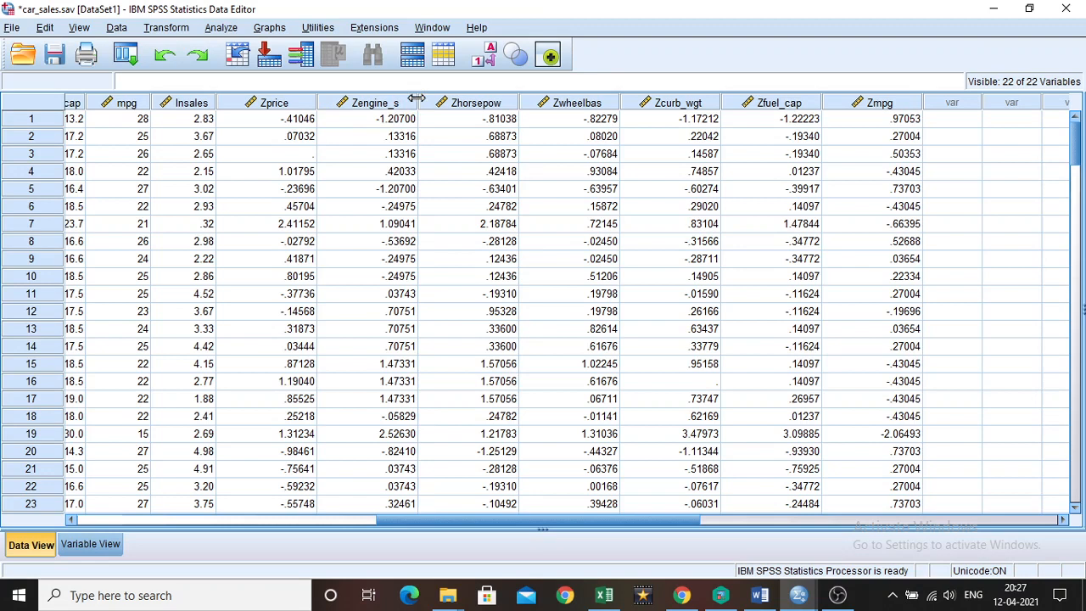
pyautogui.click(303, 106)
pyautogui.click(395, 108)
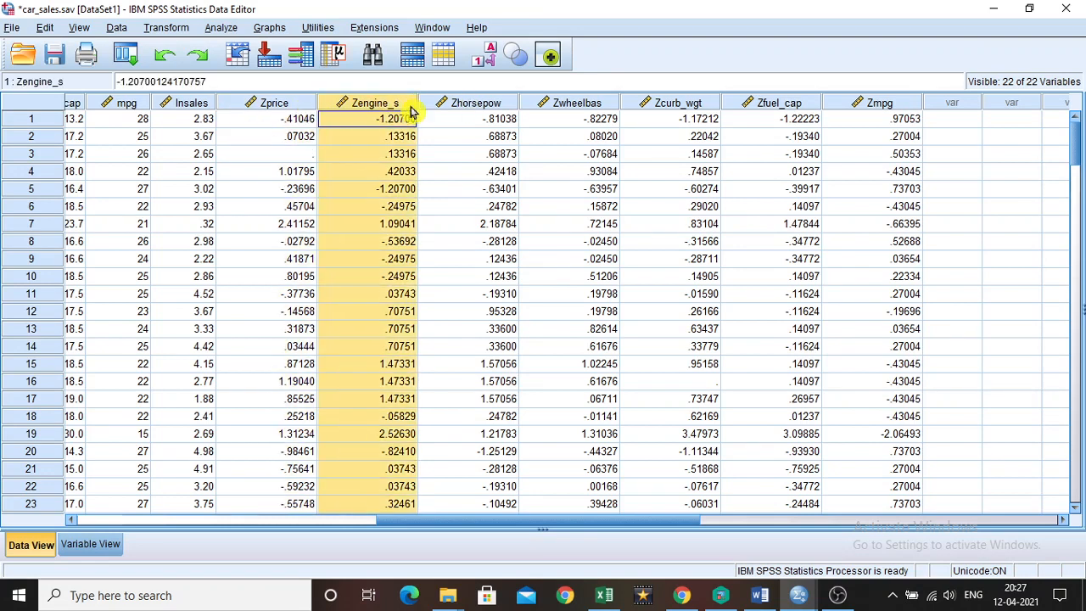
pyautogui.click(480, 107)
pyautogui.click(585, 108)
pyautogui.click(677, 105)
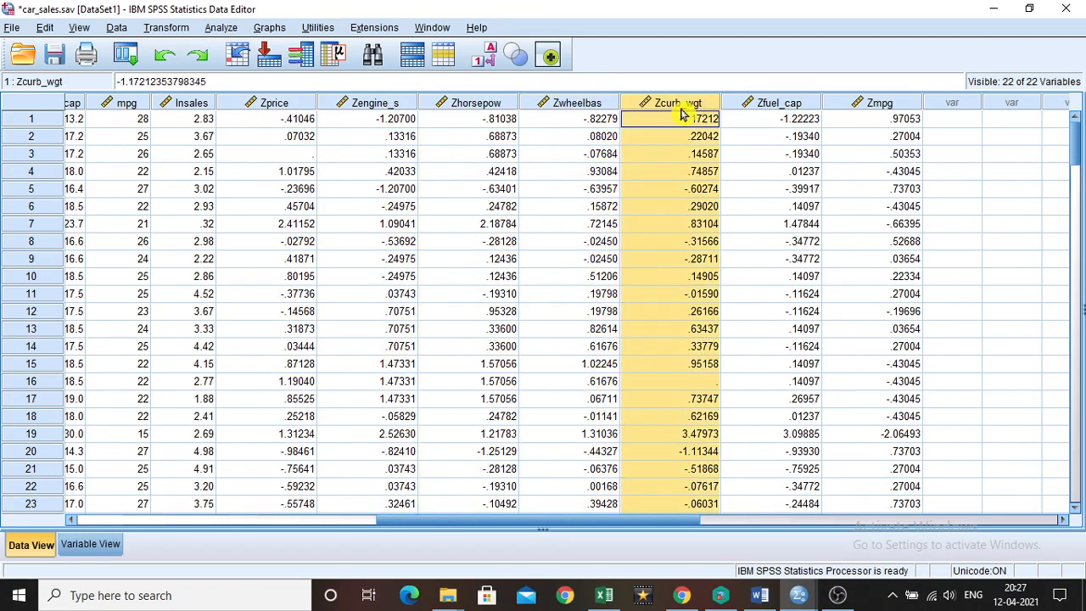
pyautogui.click(777, 108)
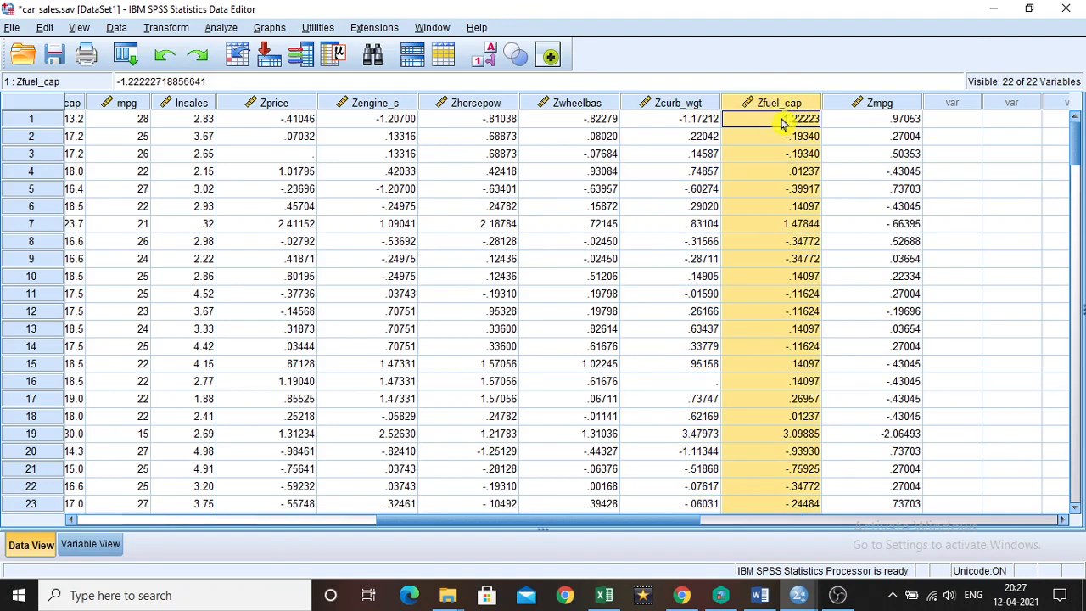
pyautogui.click(857, 105)
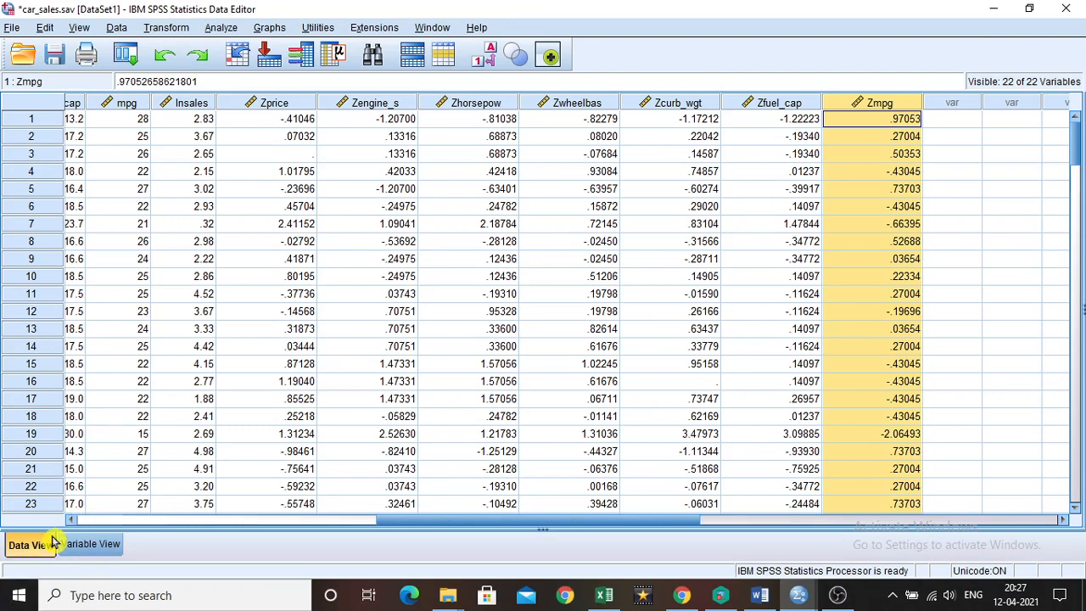
# - Start a K-Means Cluster Analysis and add price in thousands, engine size, horsepower and wheelbase as clustering variables
pyautogui.click(221, 29)
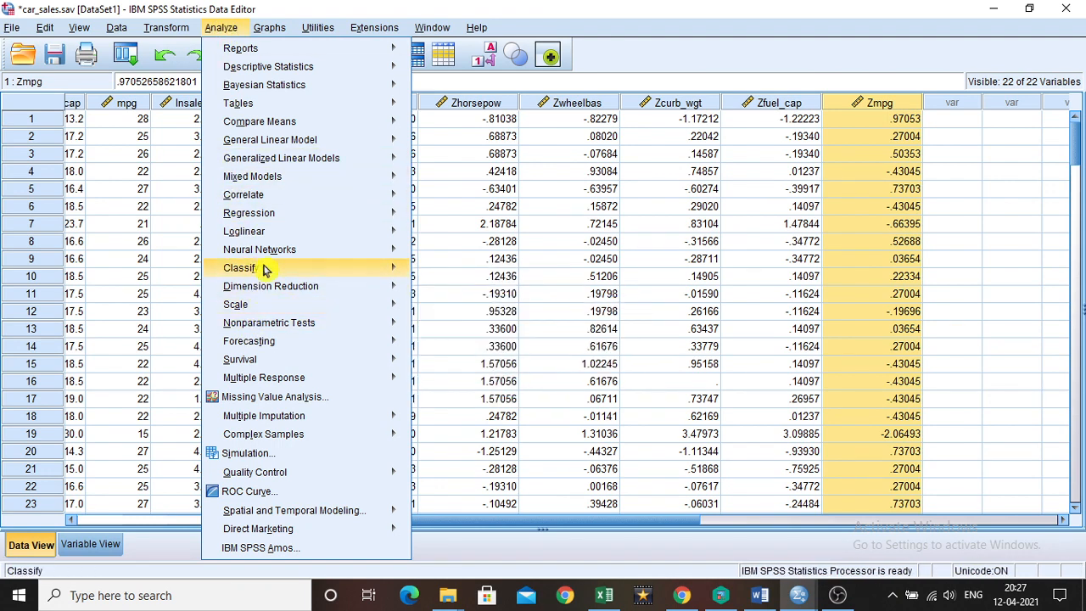
pyautogui.moveTo(264, 268)
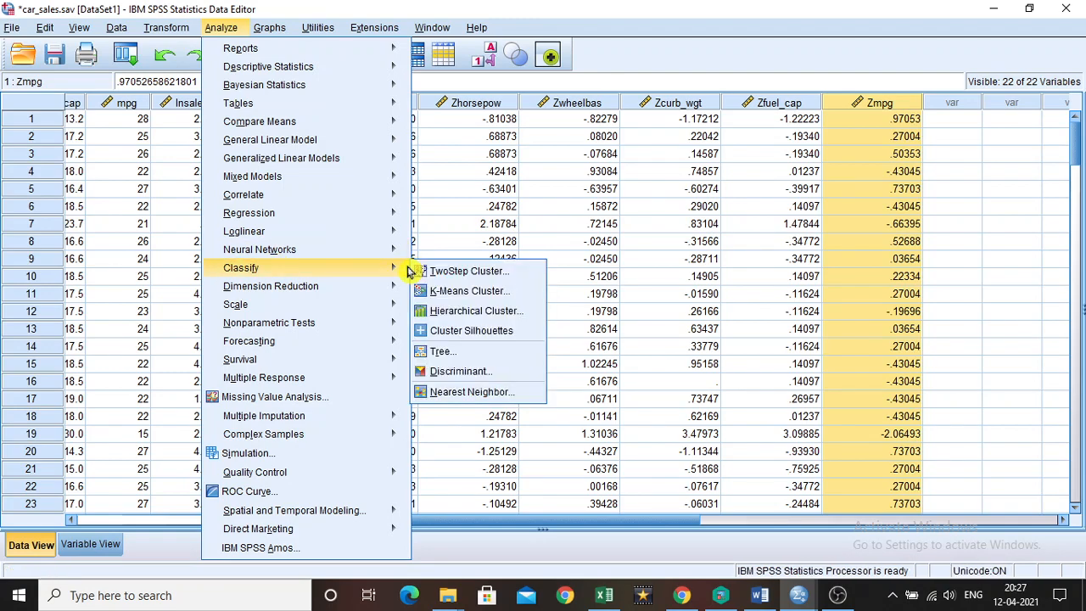
pyautogui.click(449, 292)
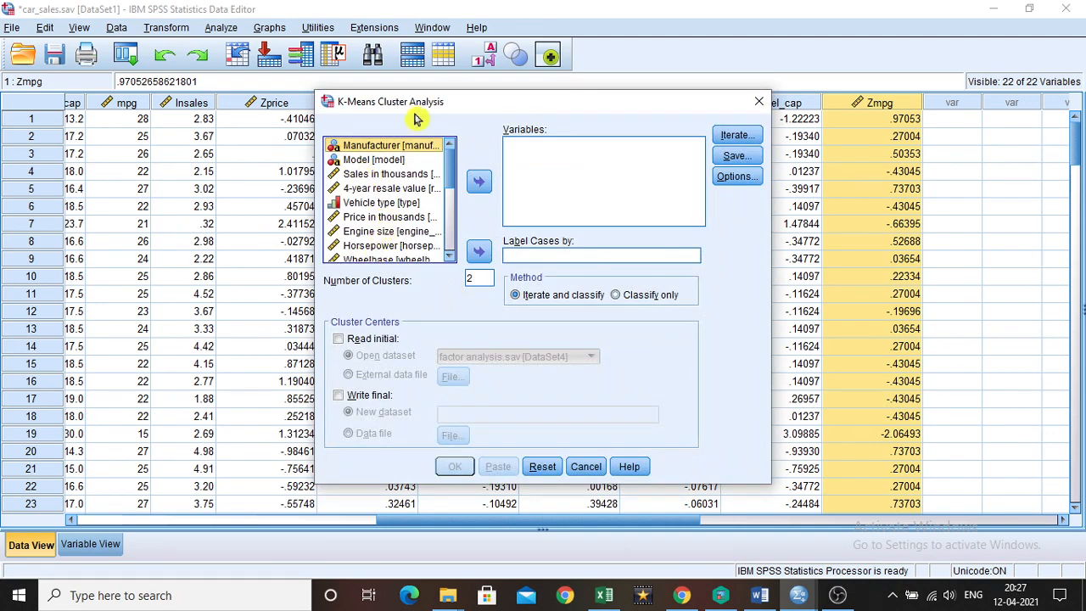
pyautogui.moveTo(413, 116); pyautogui.dragTo(321, 174)
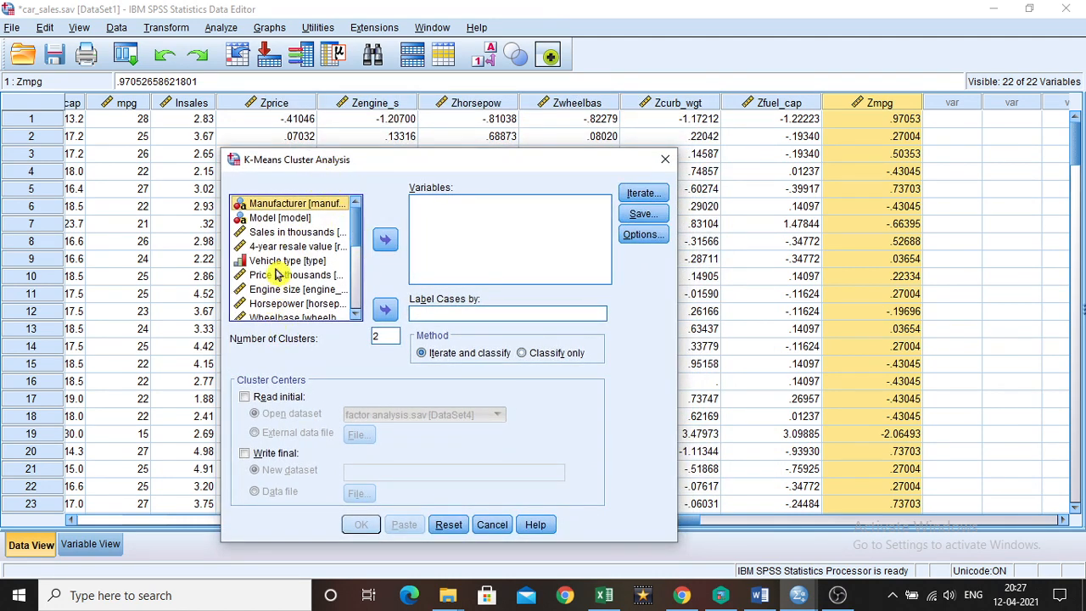
pyautogui.click(278, 282)
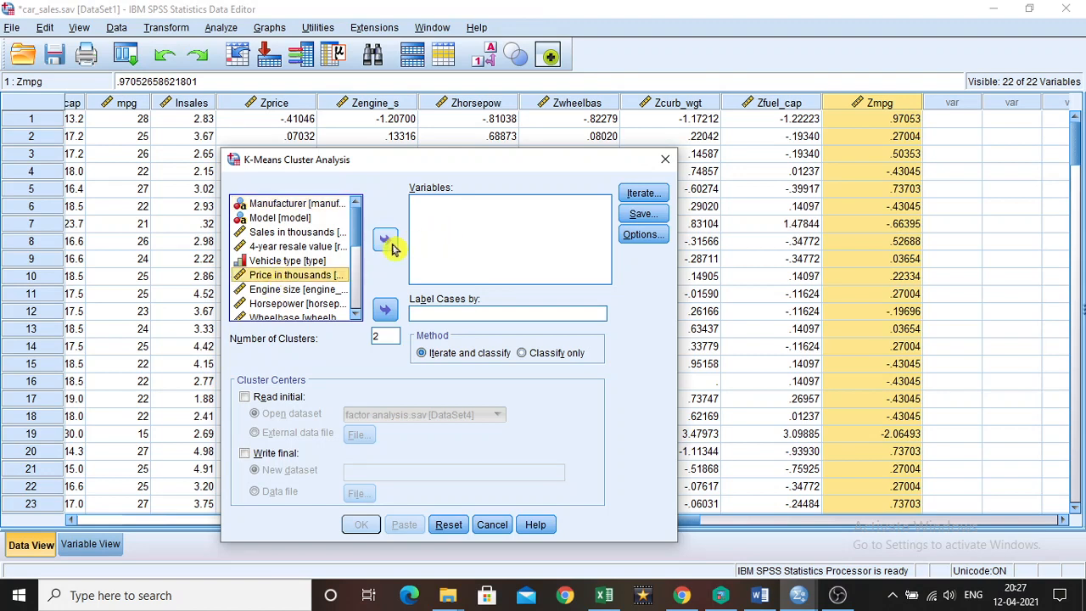
pyautogui.click(383, 240)
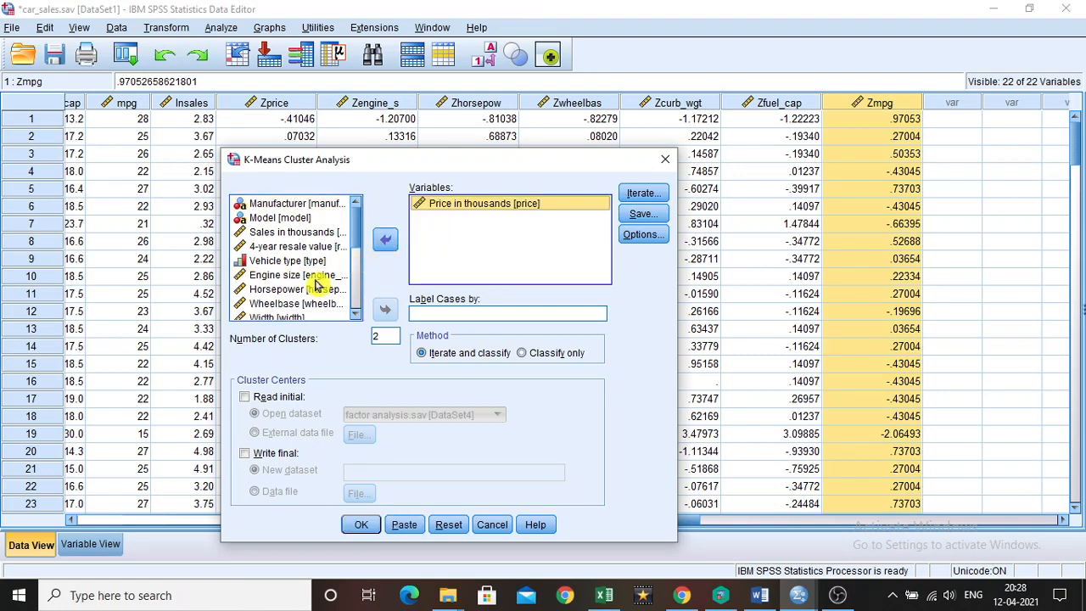
pyautogui.click(316, 283)
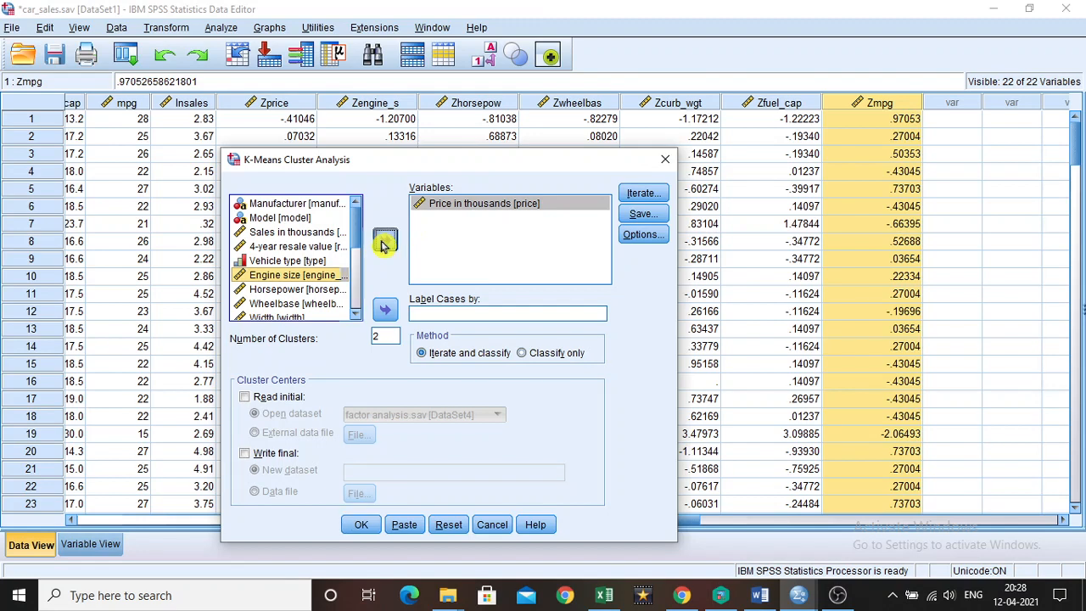
pyautogui.click(383, 242)
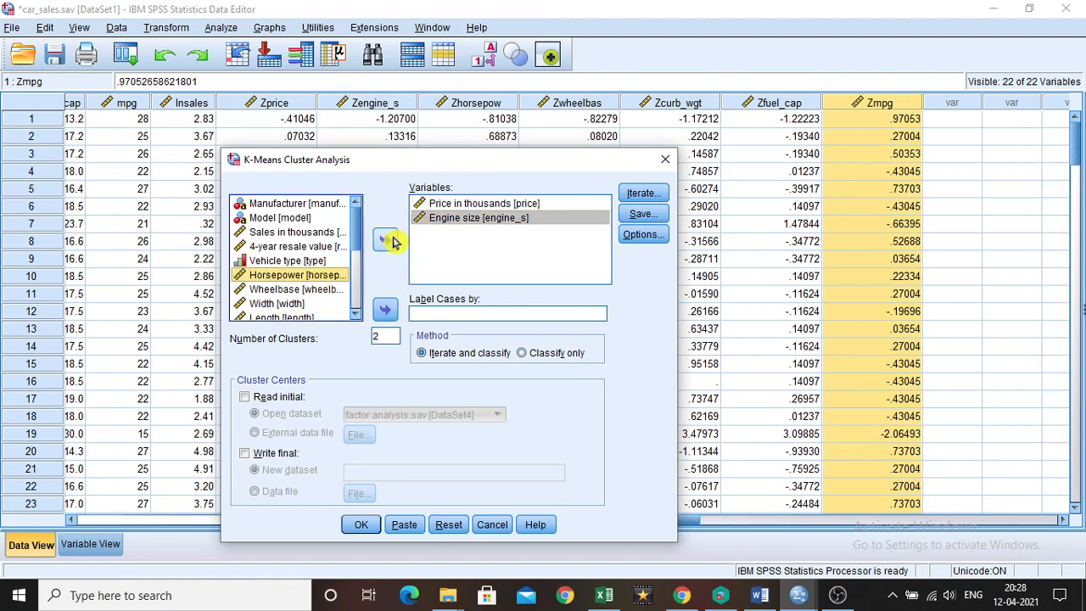
pyautogui.click(392, 243)
pyautogui.click(338, 276)
pyautogui.click(386, 246)
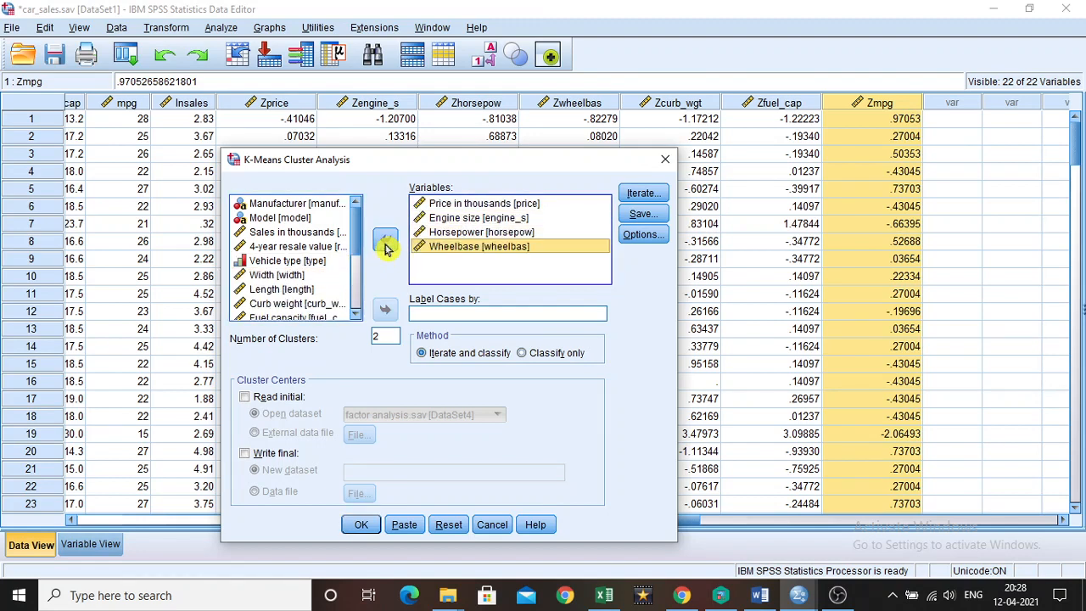
# - Add curb weight, fuel capacity and fuel efficiency to the K-Means clustering variables
pyautogui.click(291, 305)
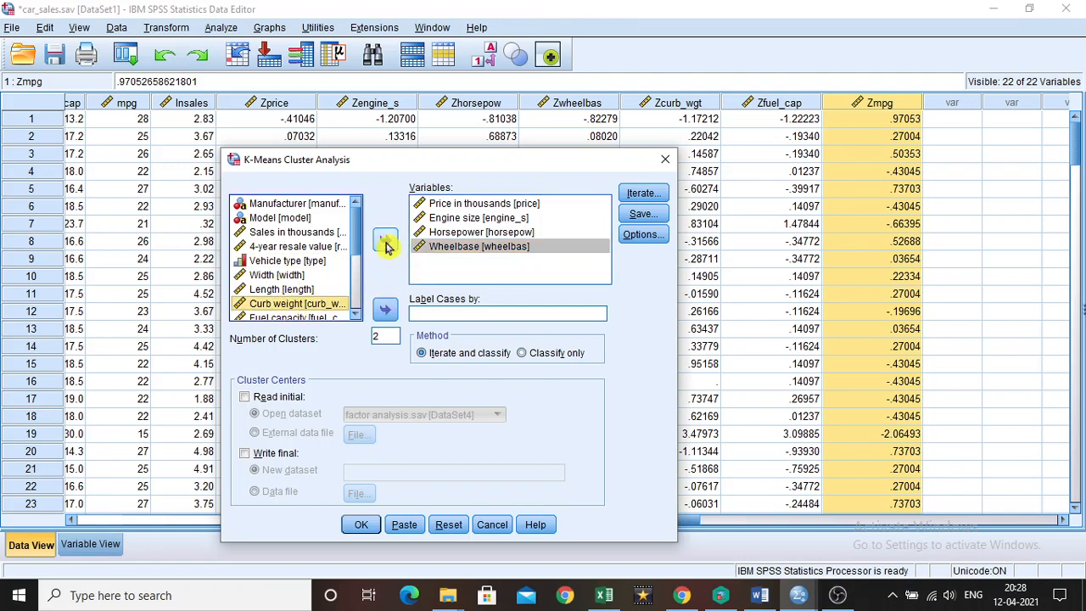
pyautogui.click(386, 244)
pyautogui.click(324, 304)
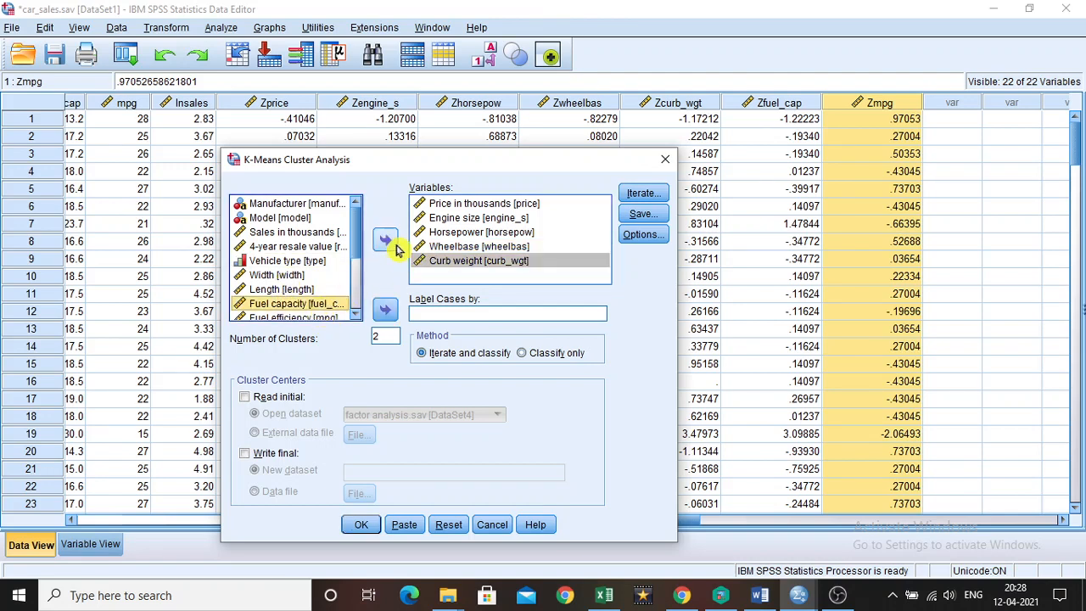
pyautogui.click(384, 241)
pyautogui.click(295, 307)
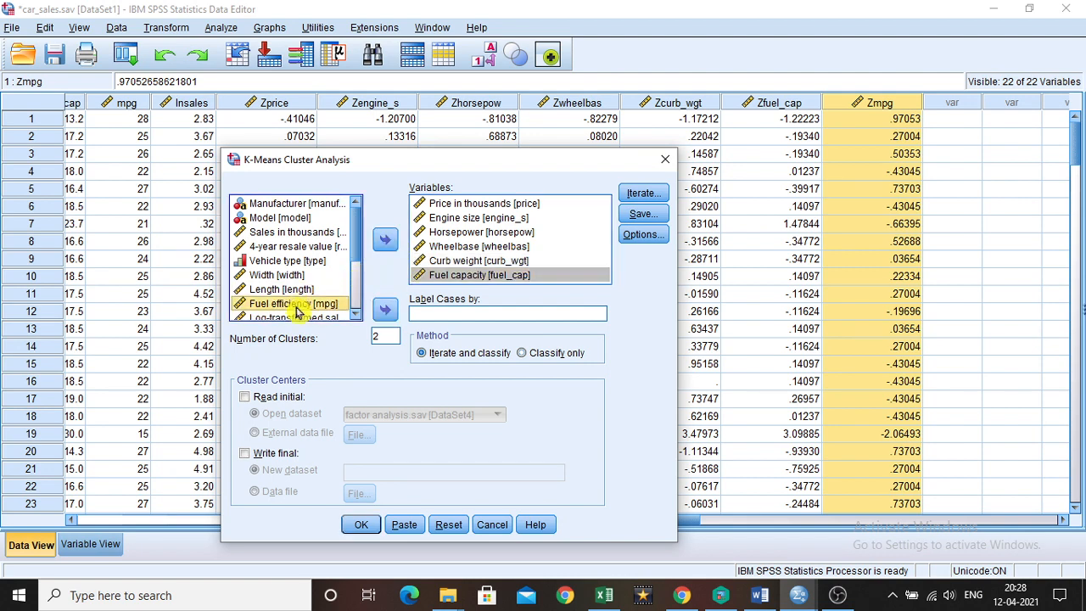
pyautogui.click(386, 244)
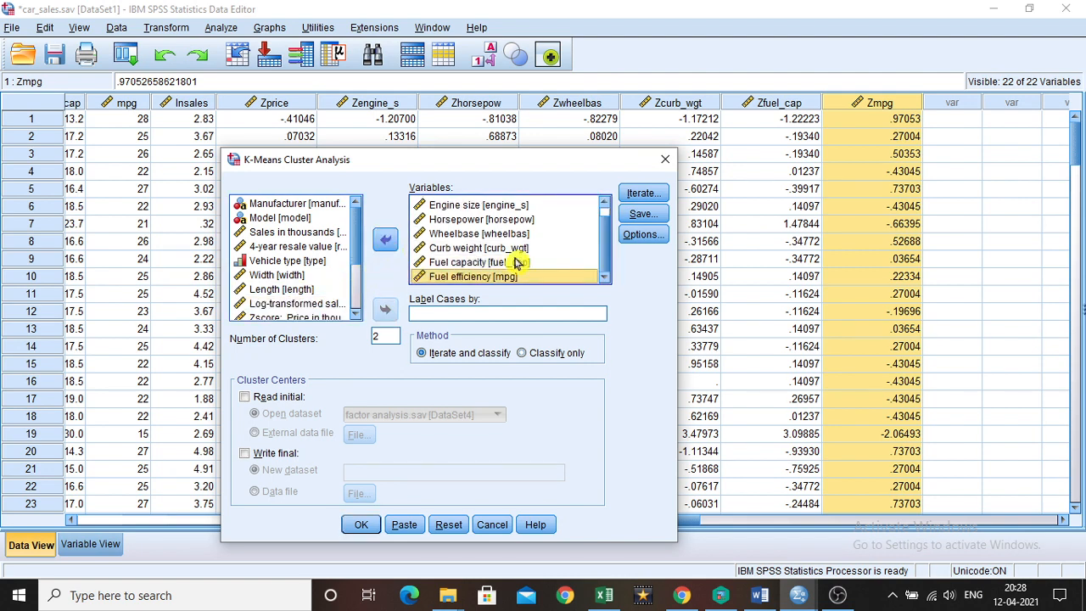
# - Label the cases by Model and accept the iteration settings of 10 maximum iterations and convergence criterion 0
pyautogui.click(428, 315)
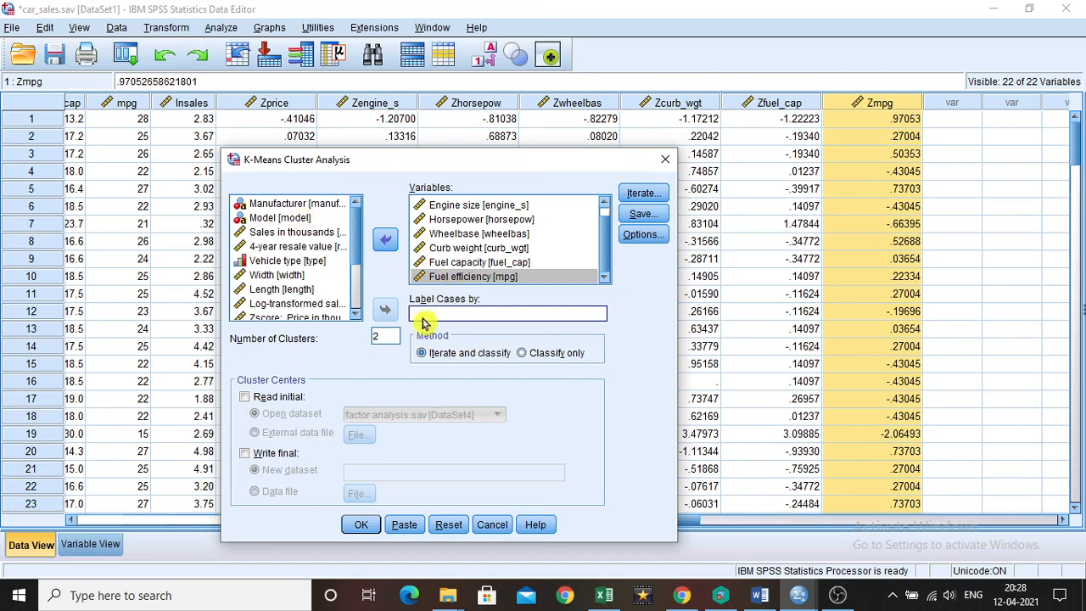
pyautogui.click(289, 218)
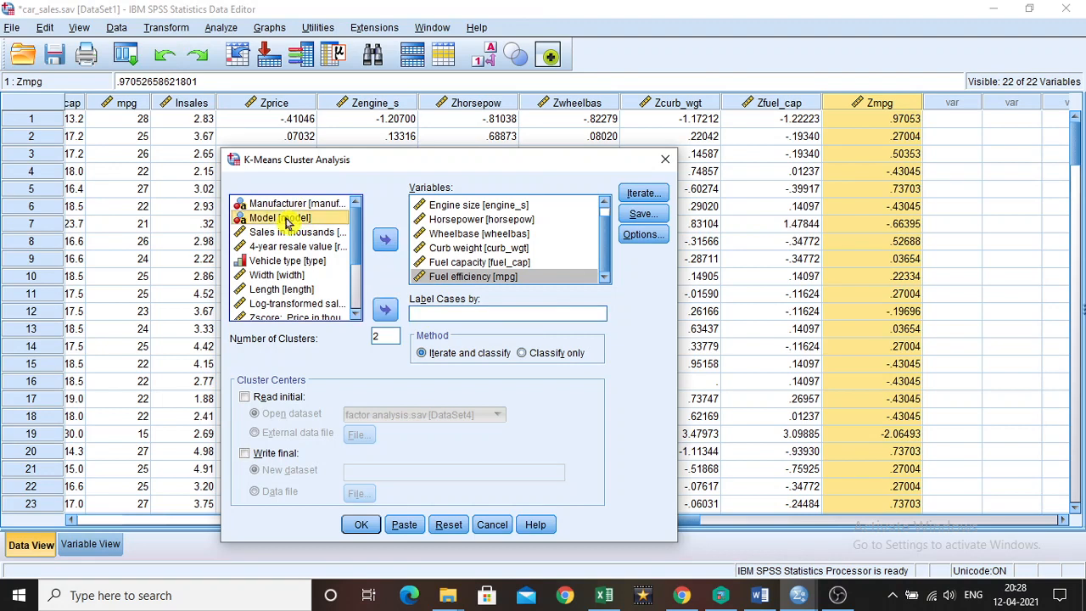
pyautogui.click(384, 309)
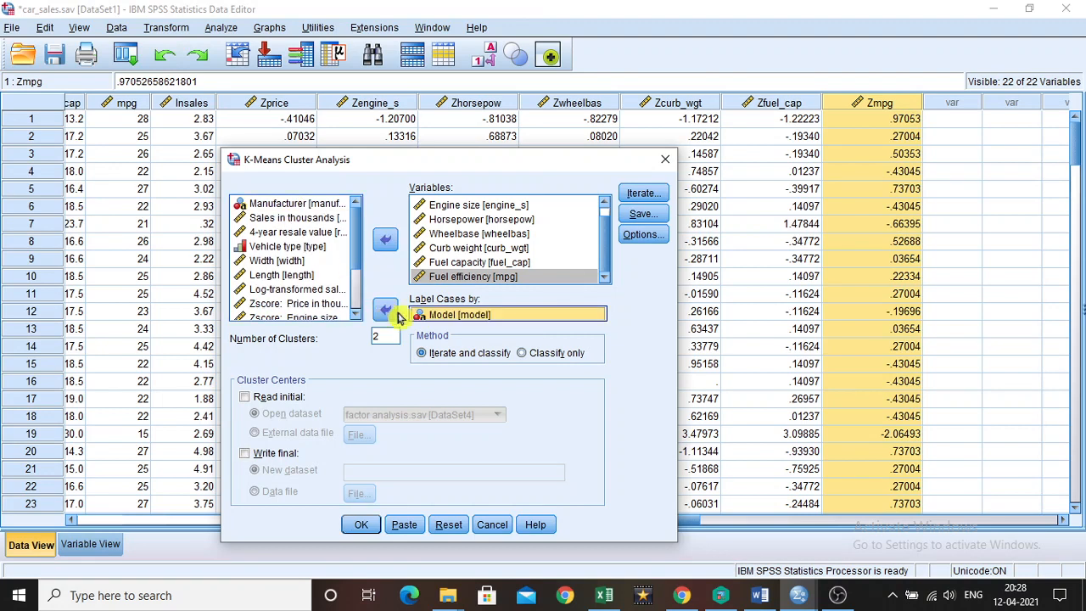
pyautogui.click(645, 195)
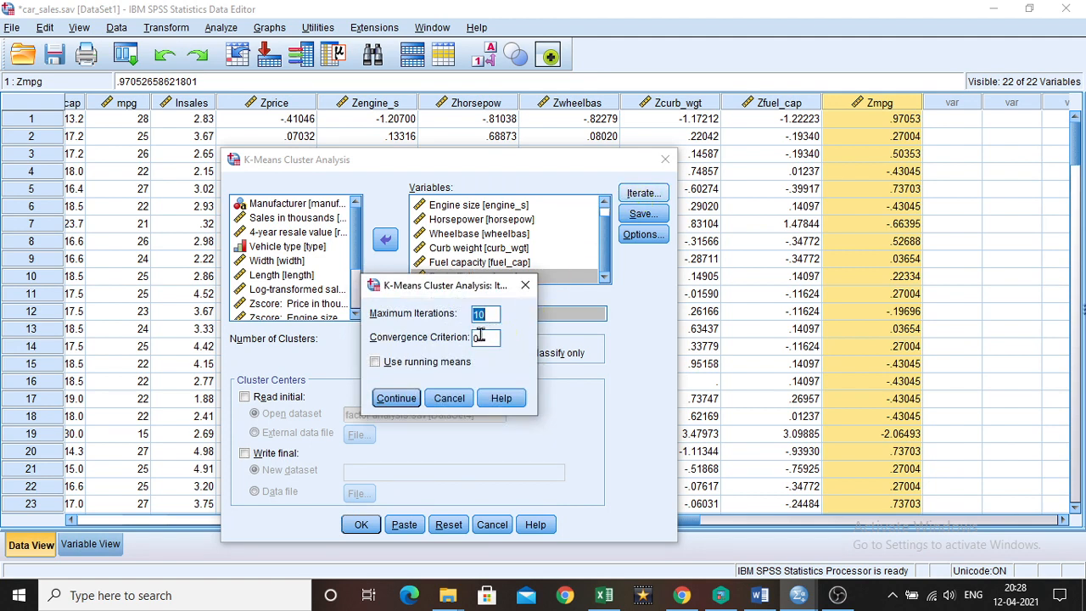
pyautogui.click(386, 404)
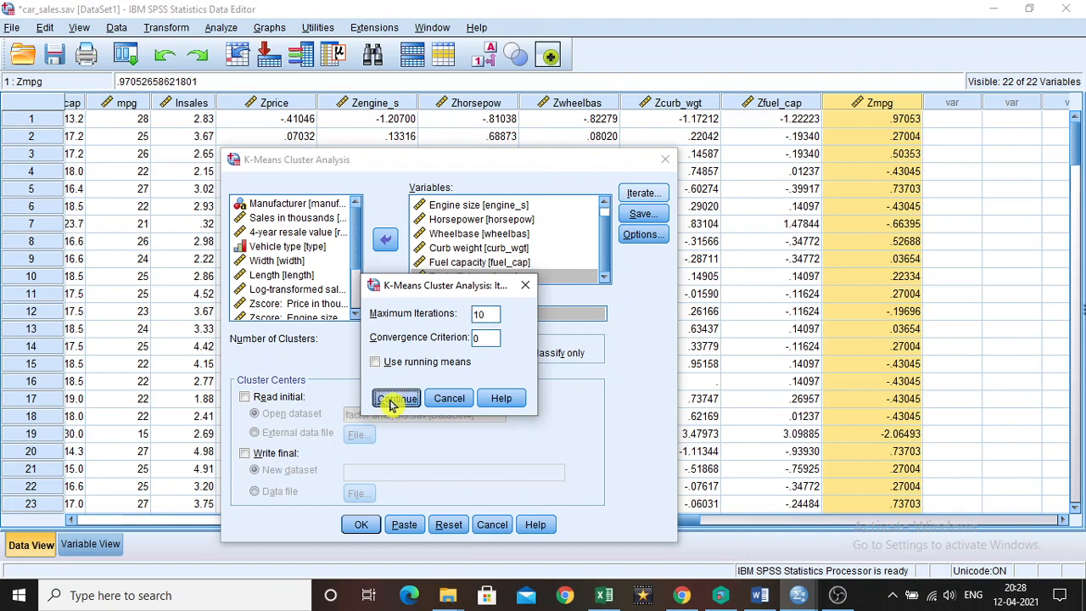
# - Add the ANOVA table to the K-Means statistics output and run the analysis with 2 clusters
pyautogui.click(643, 235)
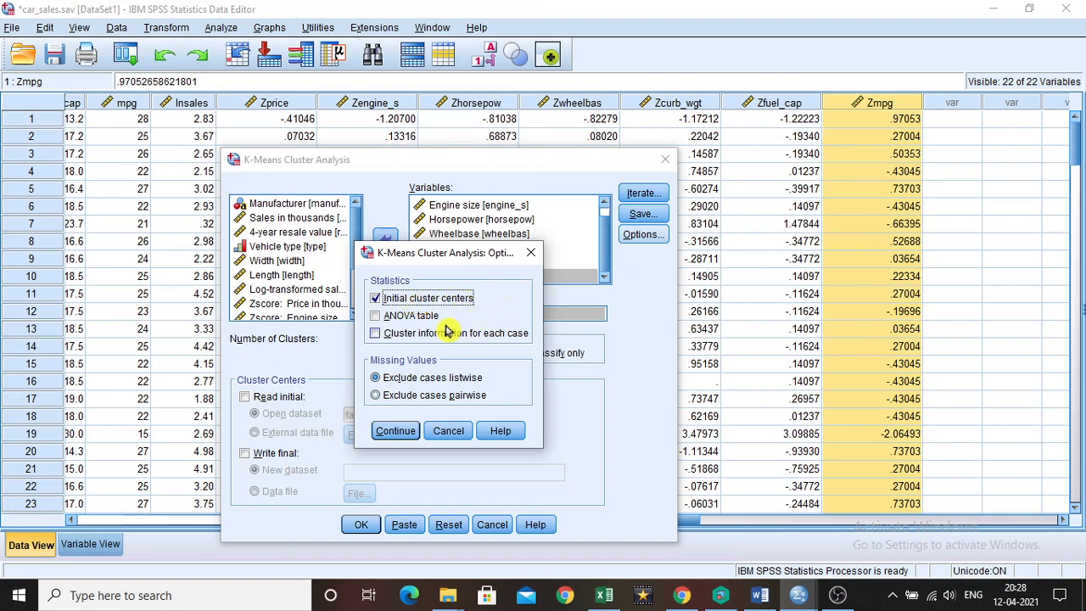
pyautogui.click(428, 315)
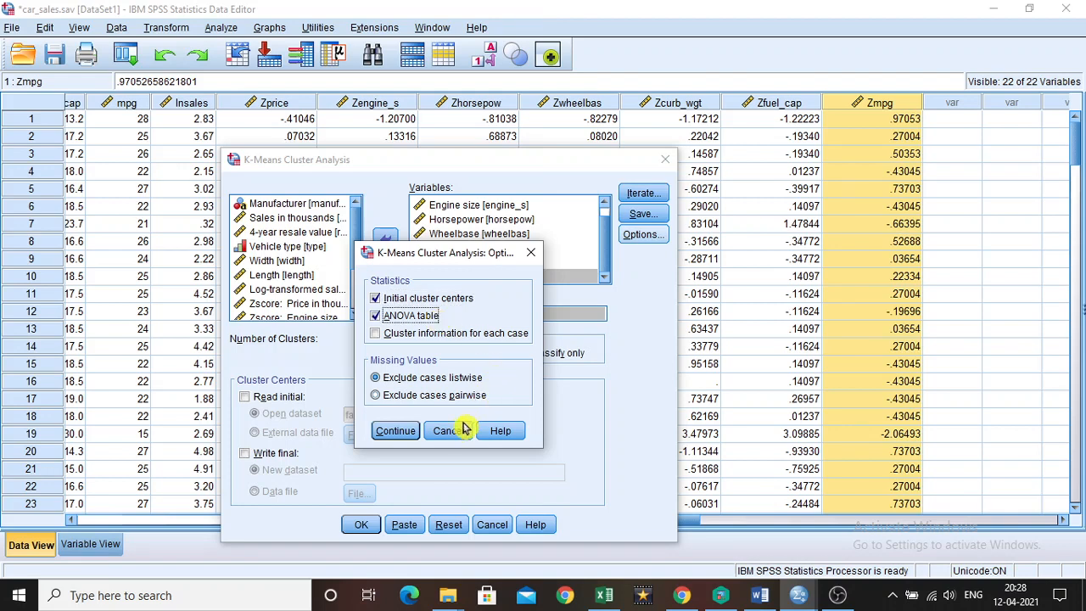
pyautogui.click(398, 432)
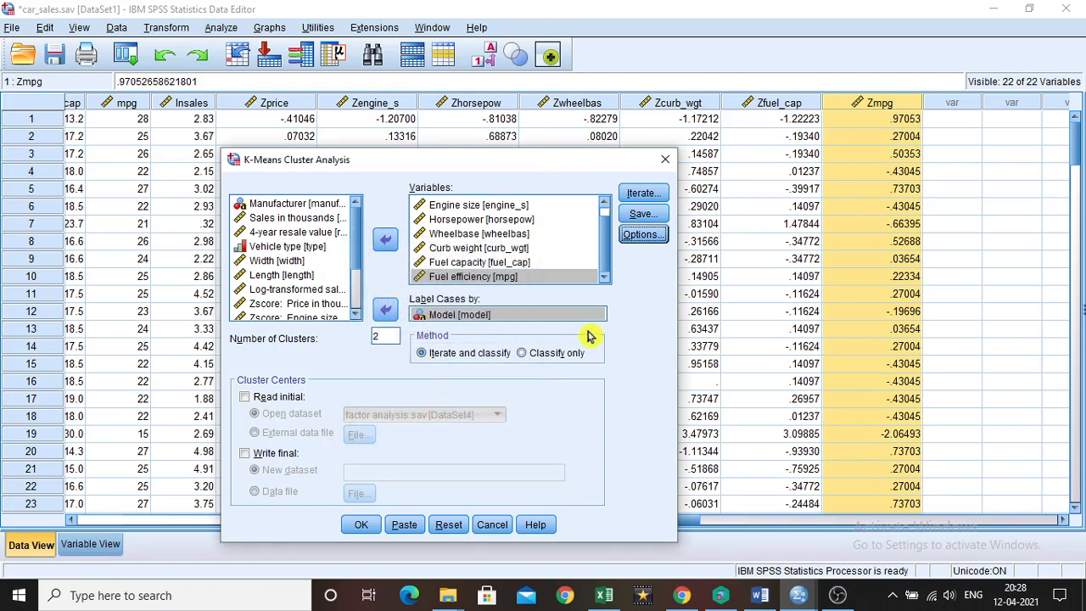
pyautogui.click(361, 526)
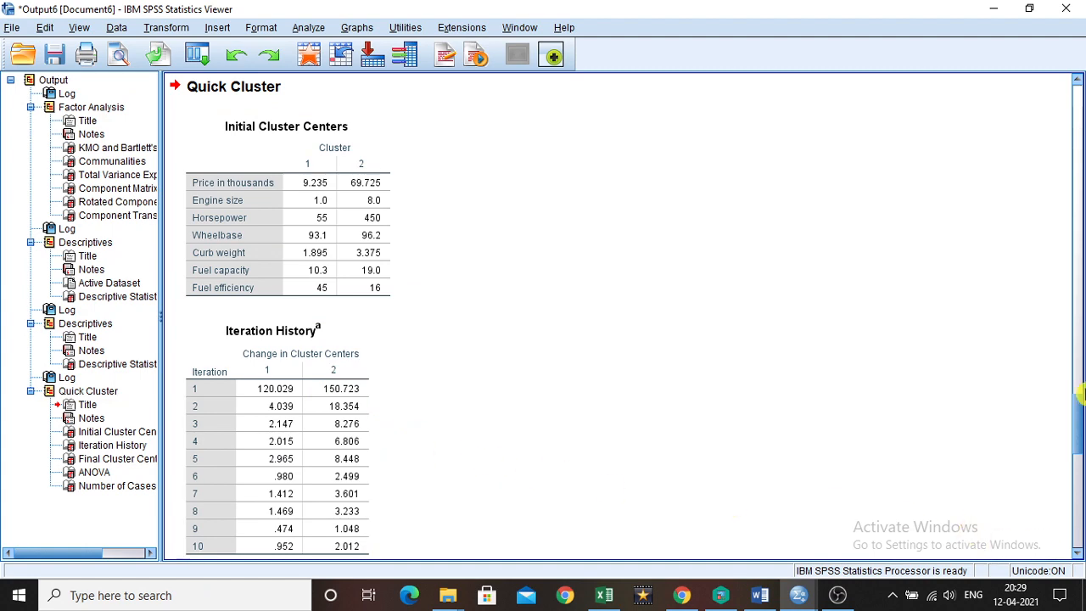
# - Examine the Quick Cluster output, including the final cluster centers and the ANOVA table
pyautogui.click(1078, 345)
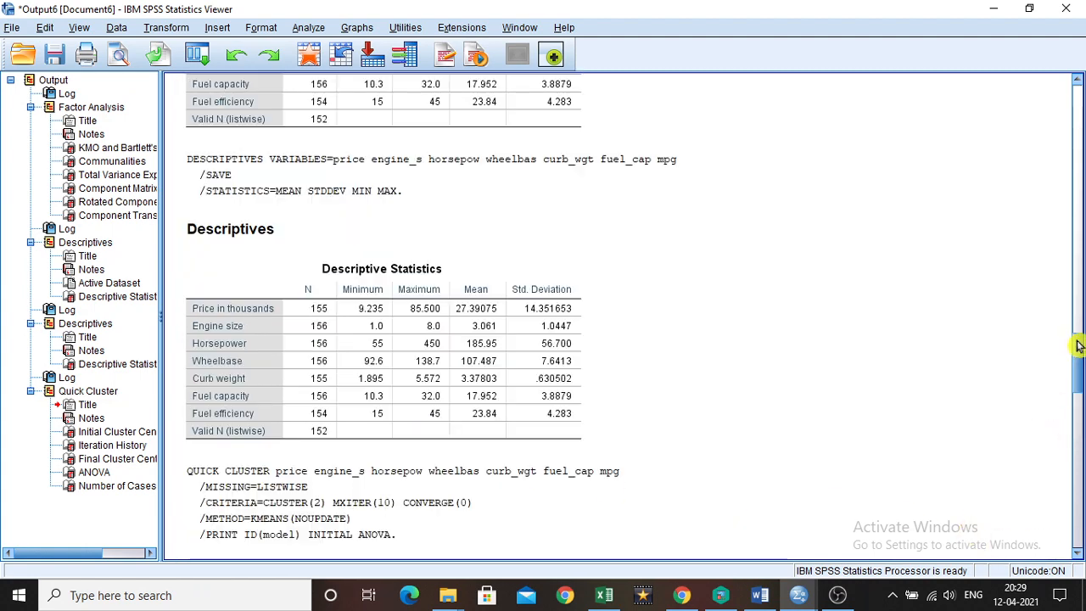
pyautogui.scroll(-10, 889, 392)
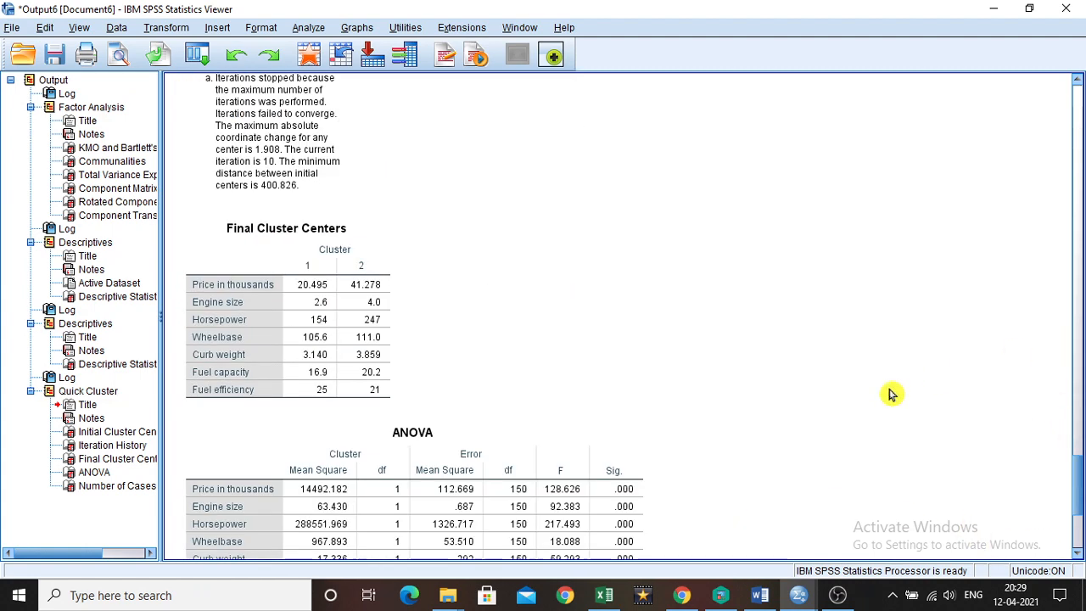
pyautogui.click(345, 293)
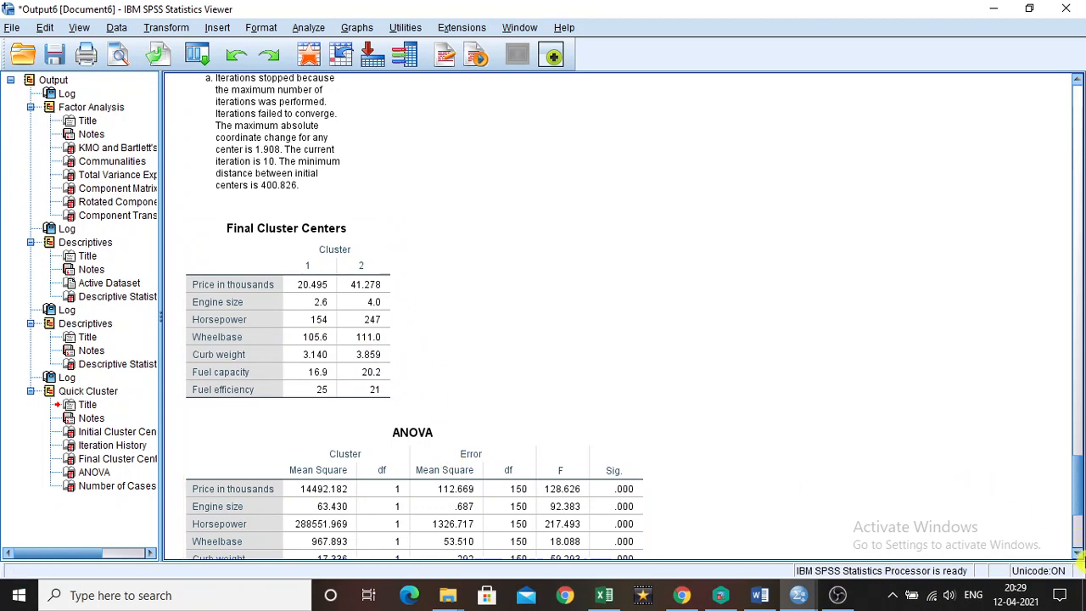
pyautogui.click(1077, 553)
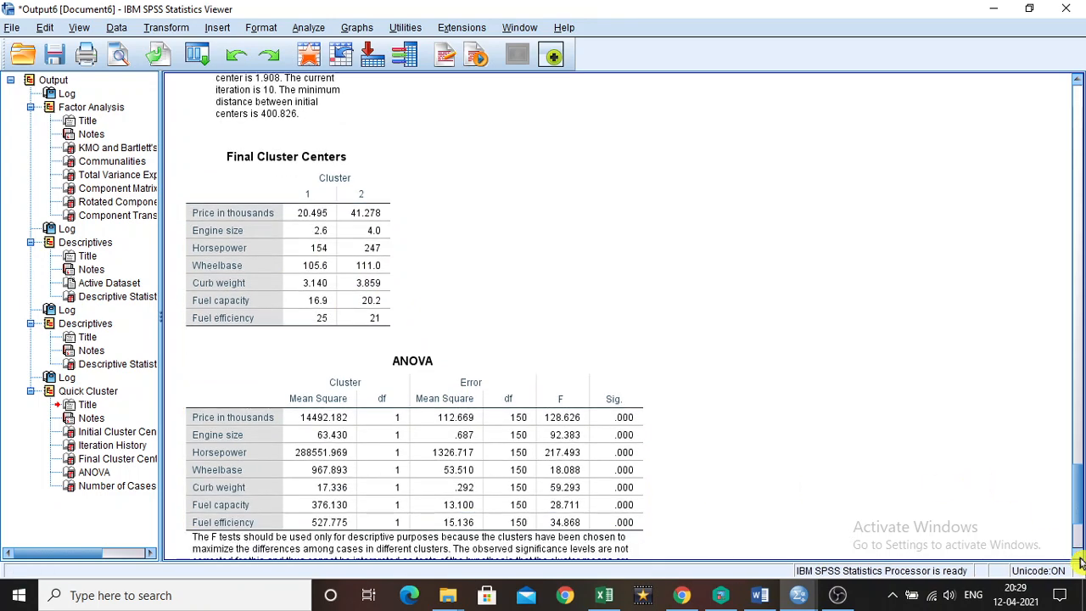